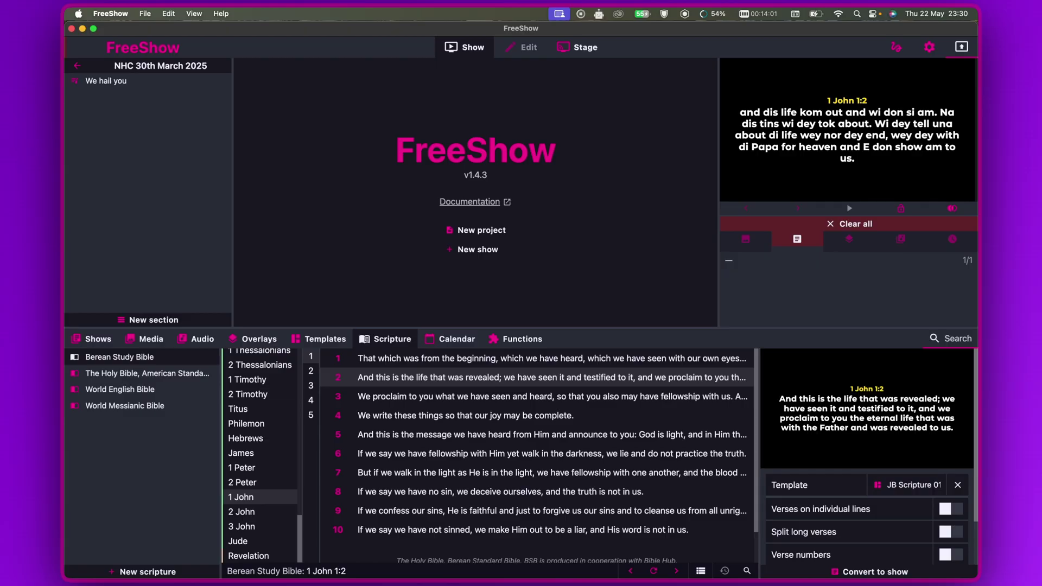
Step: In the browser's Google box, enter the query 'english bible kjv xml github', adding 'kjv' before 'xml'
key(ctrl+Right)
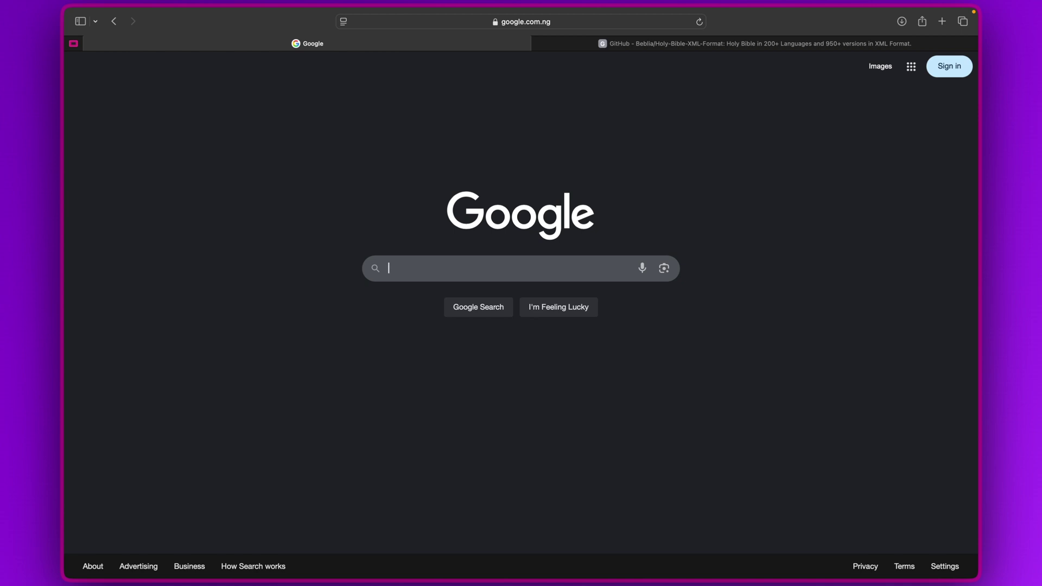
text(english)
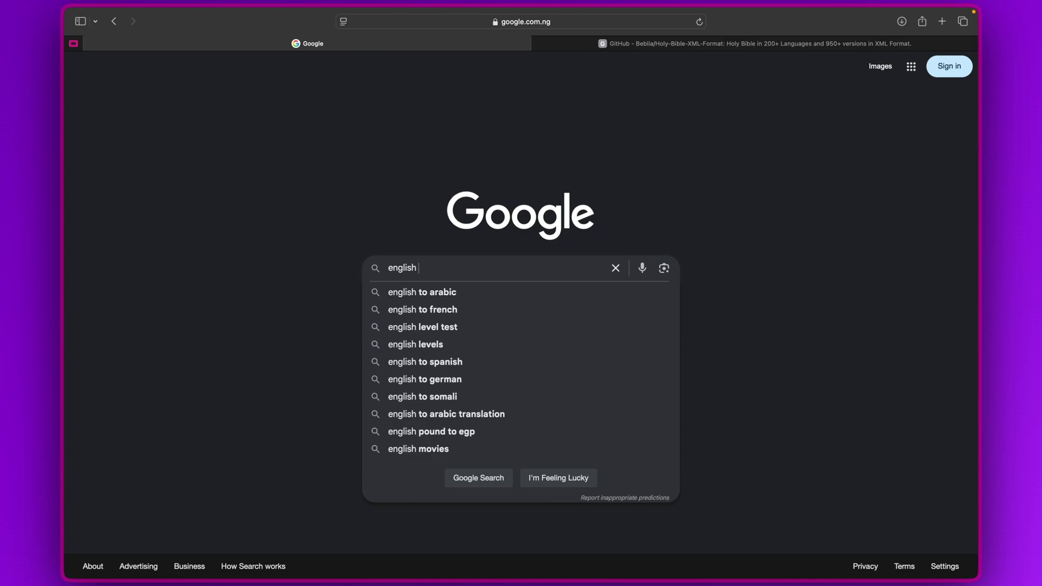
text( bib)
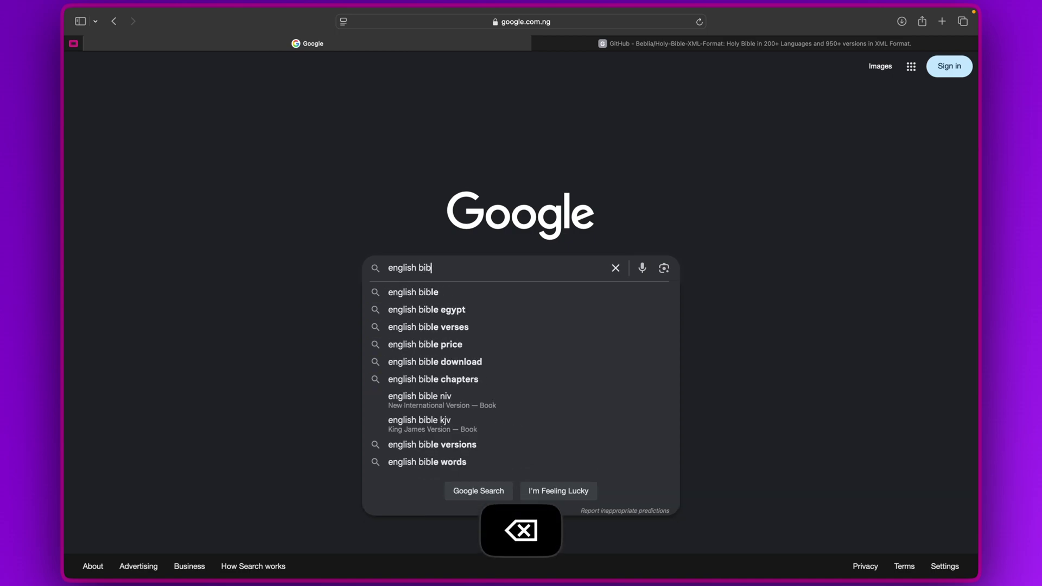
text(le xml )
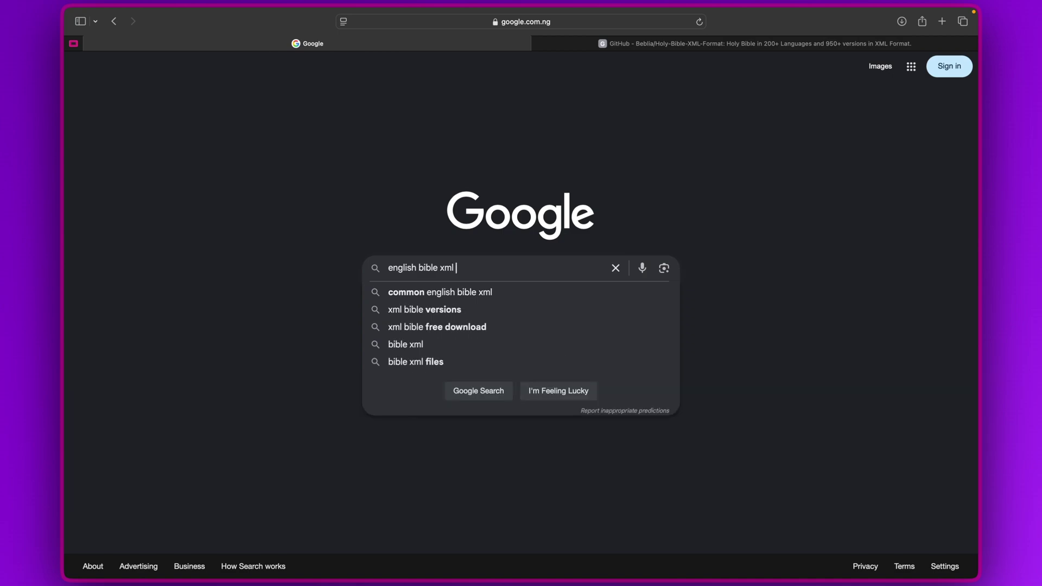
text(github)
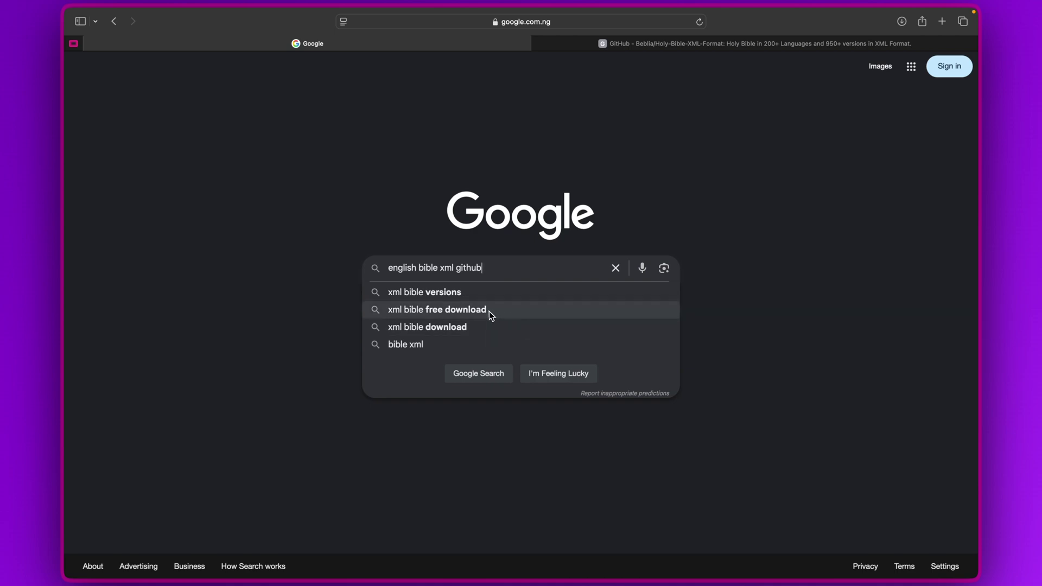
click(442, 268)
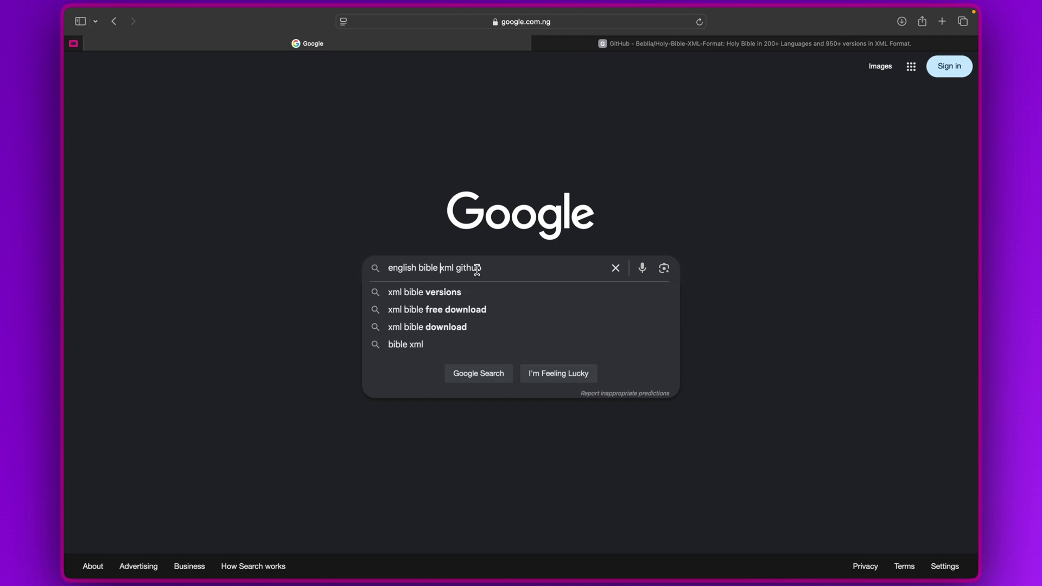
text(kjv)
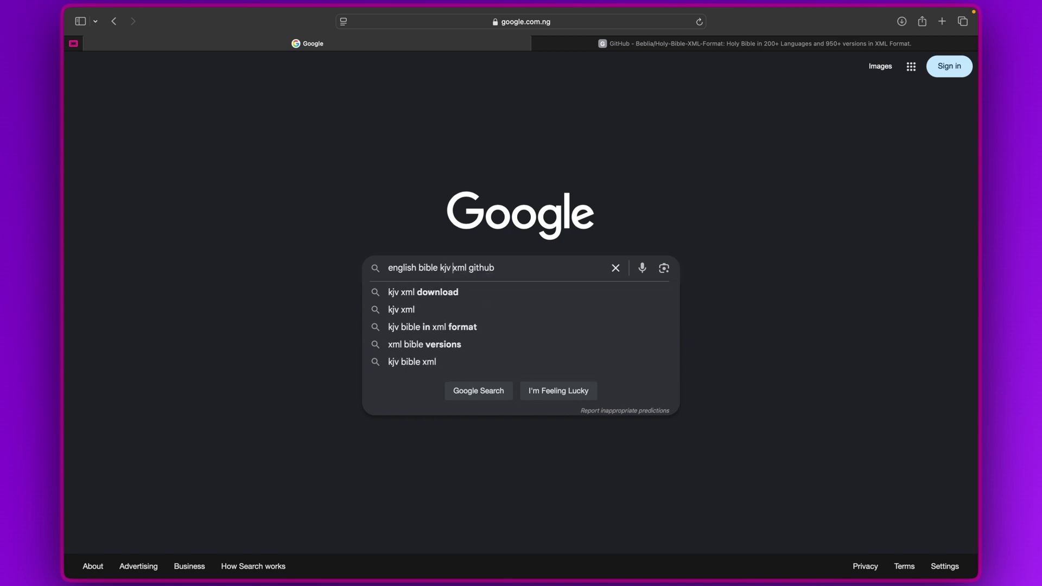
Step: Run the search and open the Holy-Bible-XML-Format repository result
key(Return)
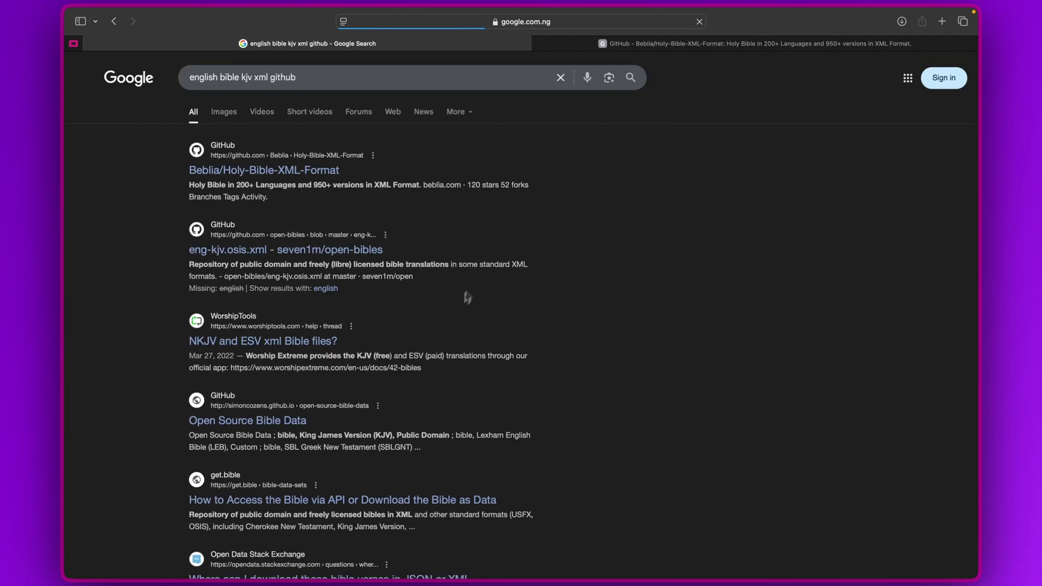
click(288, 173)
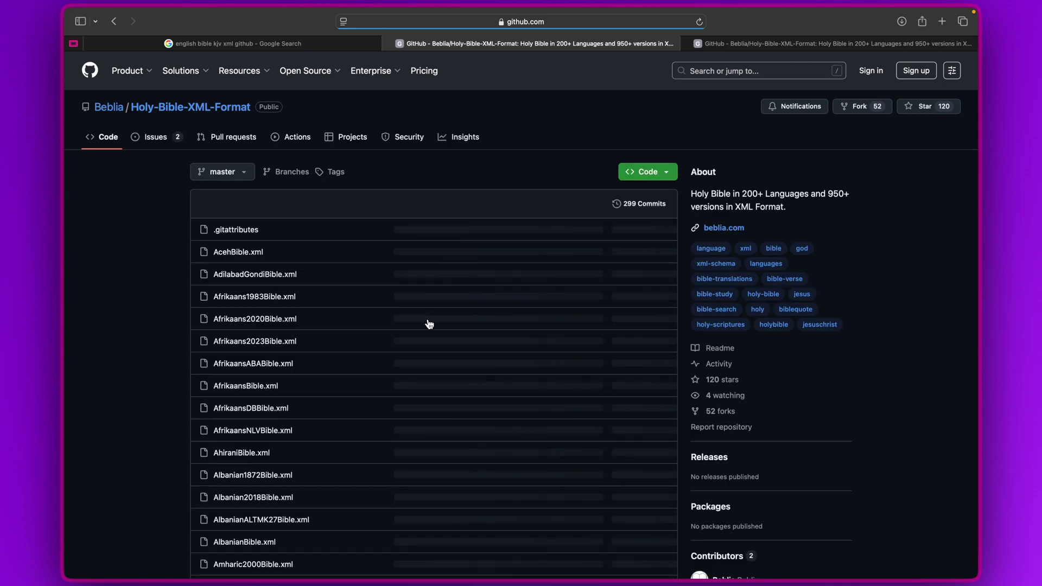
scroll(429, 324, down, 2)
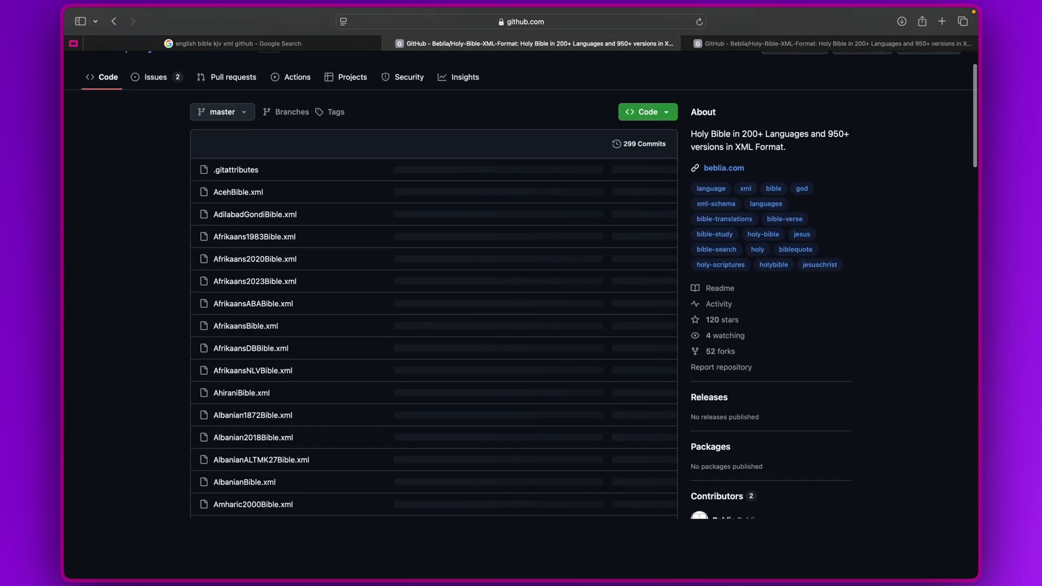
scroll(429, 324, up, 2)
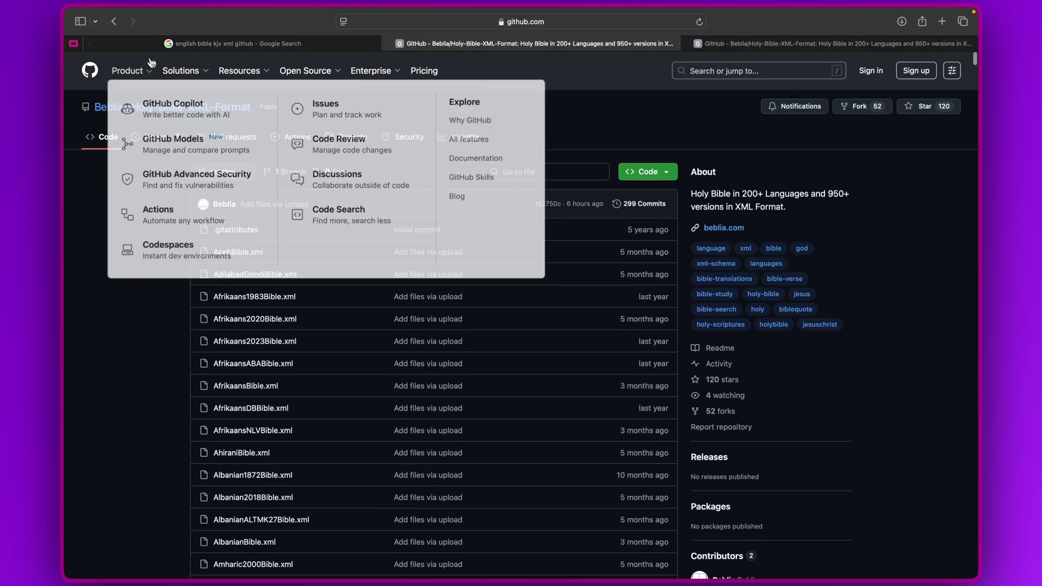
Step: Filter the repository's files for 'engkjv', find no English KJV file, and clear the filter
click(563, 173)
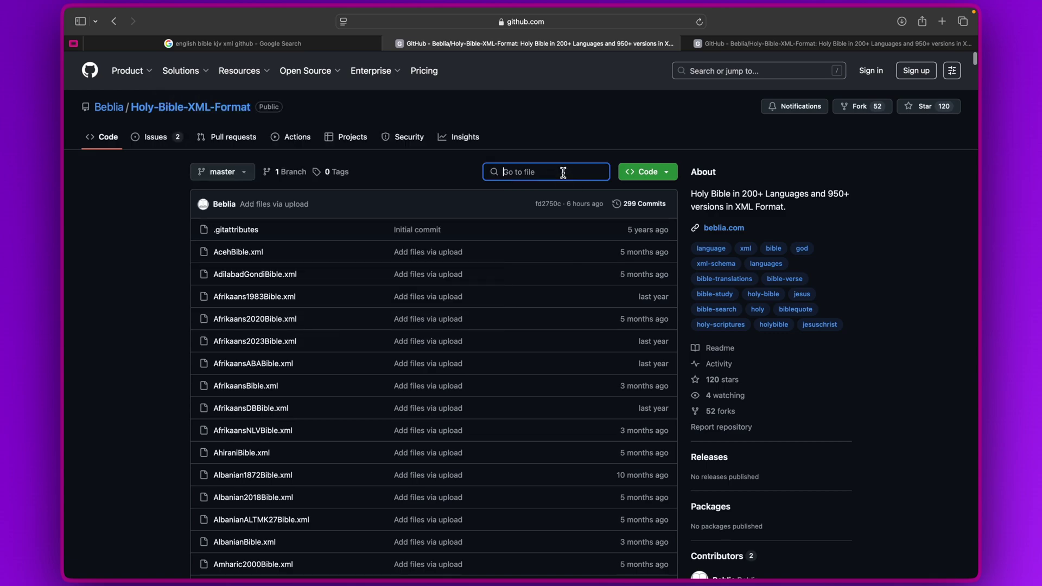
text(k)
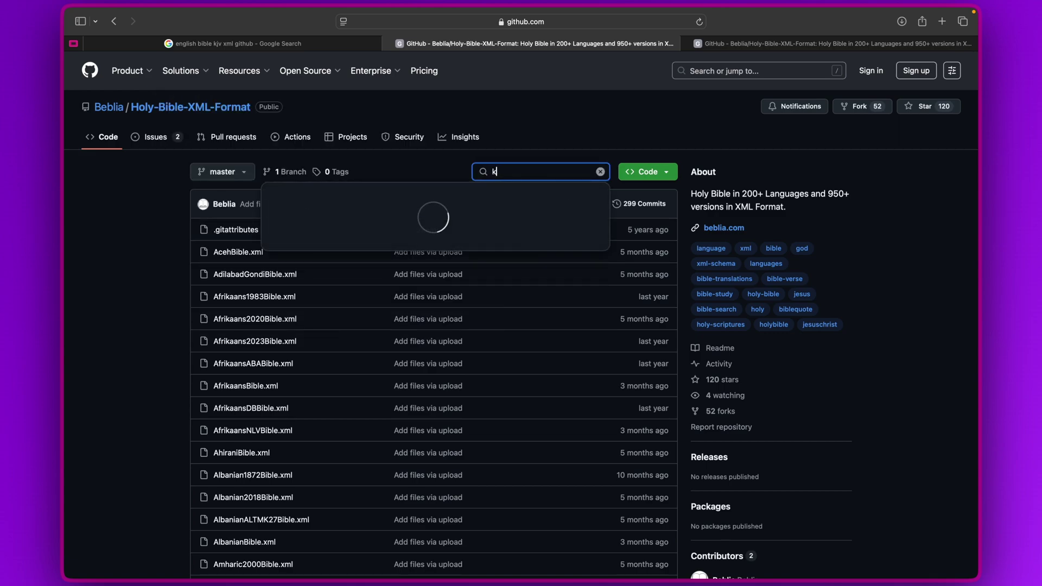
text(jv)
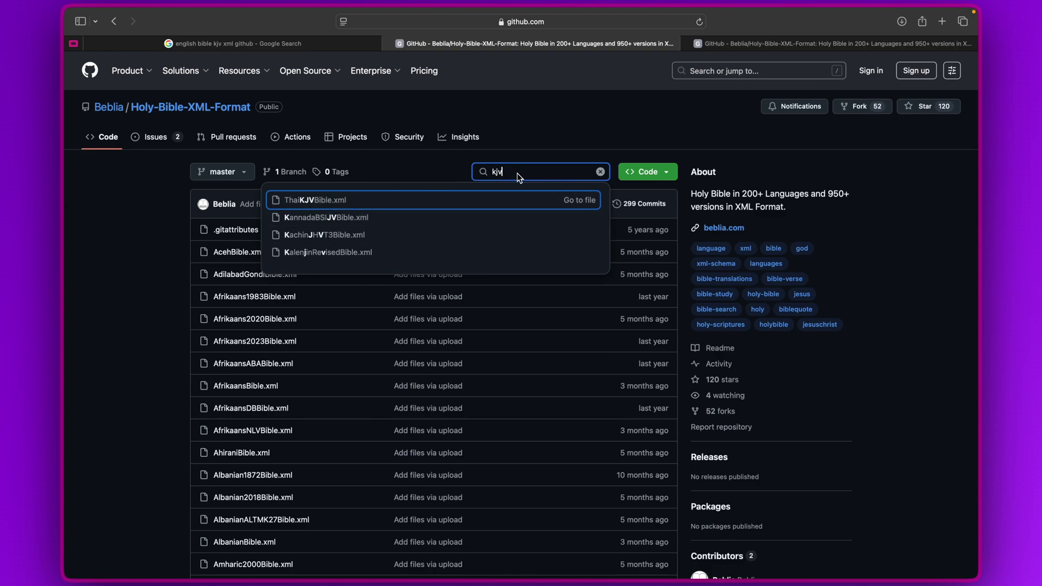
key(Left)
key(Left)
key(Left)
text(eng)
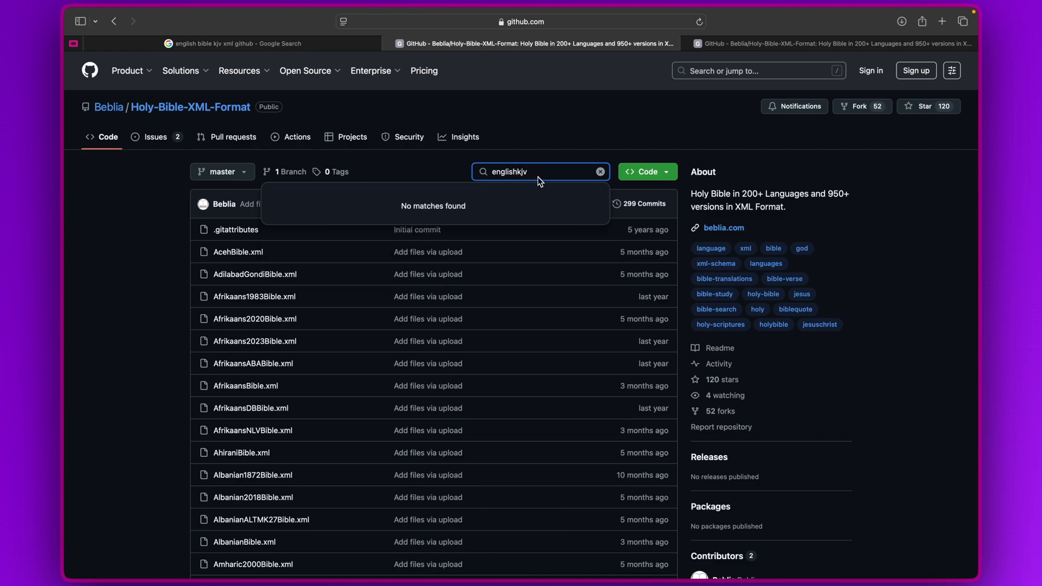
key(cmd+a)
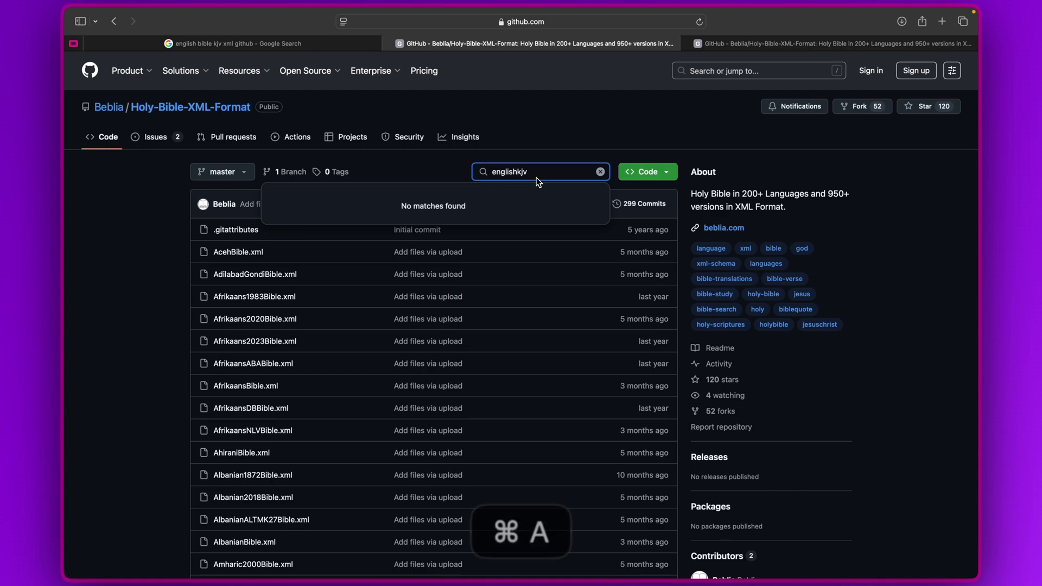
key(BackSpace)
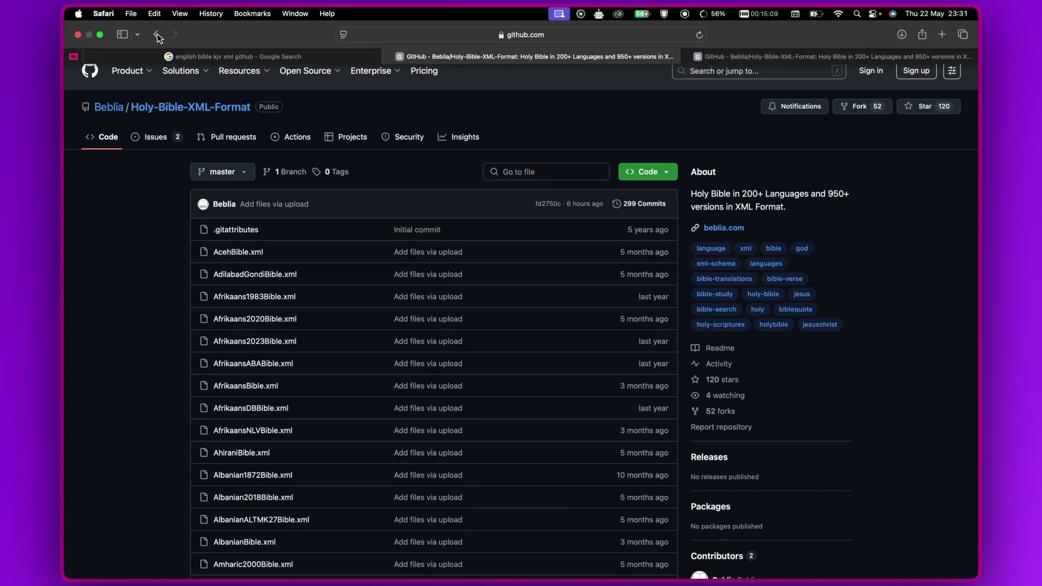
Step: Return to the search results and open the eng-kjv.osis.xml result from open-bibles
click(389, 48)
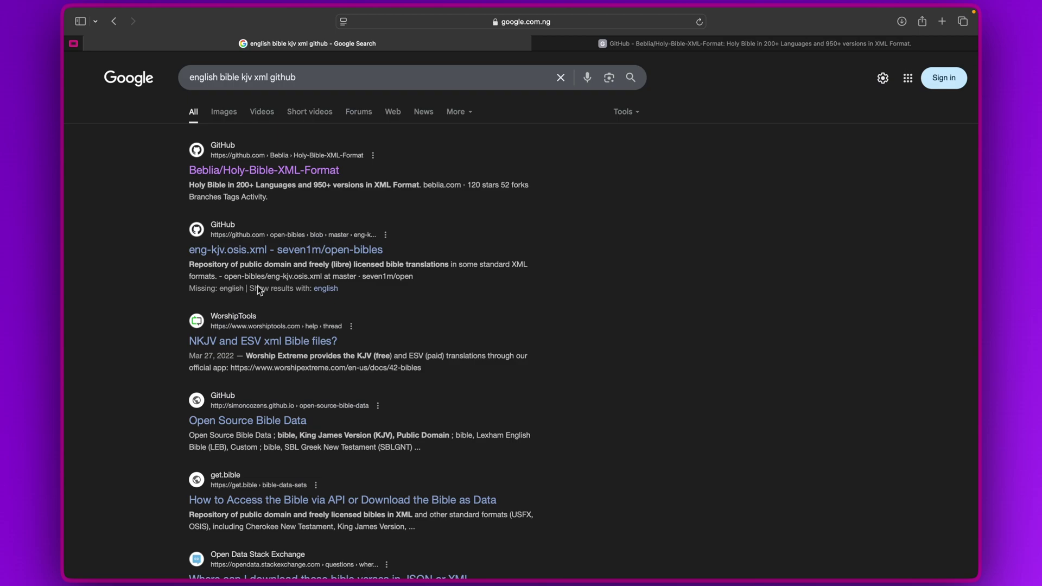
scroll(268, 301, down, 1)
scroll(271, 303, up, 1)
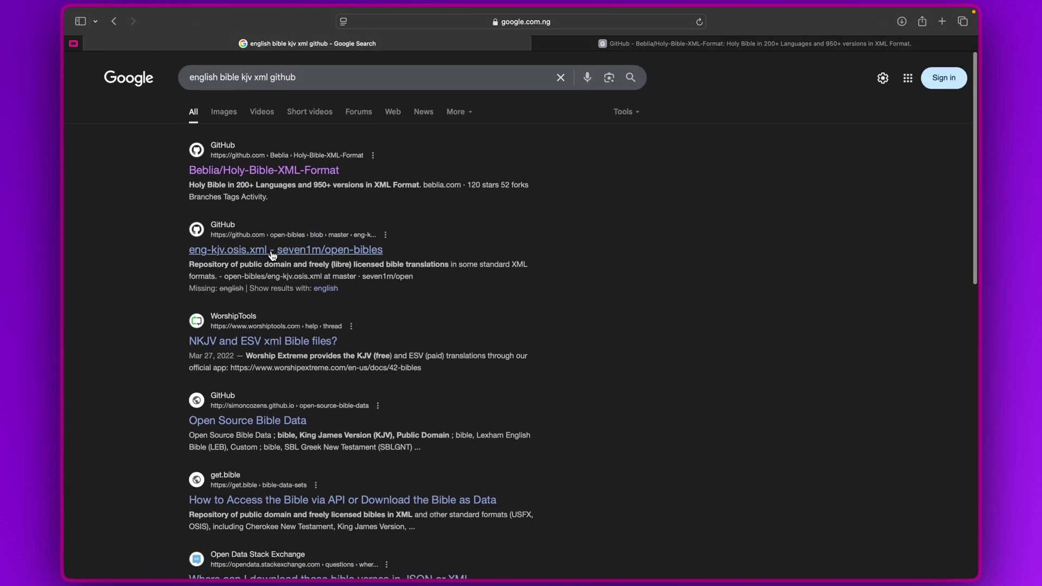
click(272, 255)
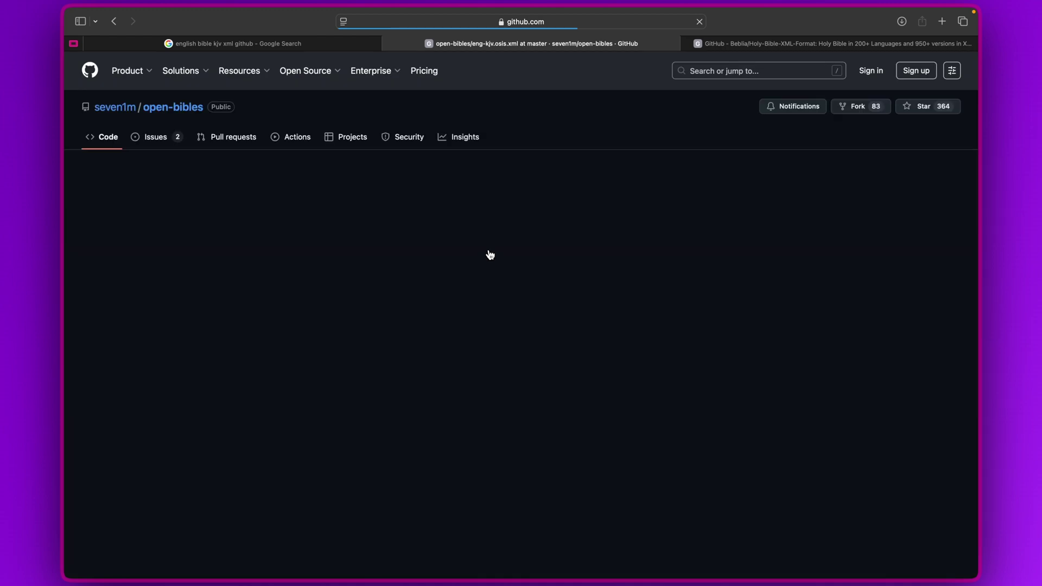
Step: Download the raw eng-kjv.osis.xml file (9.63 MB)
scroll(151, 408, down, 1)
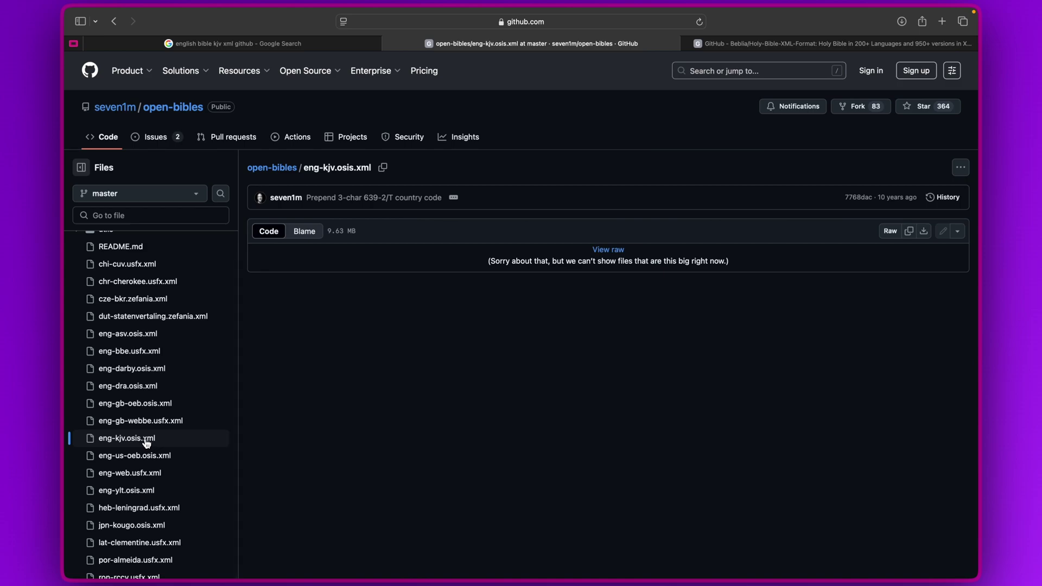
scroll(155, 437, up, 1)
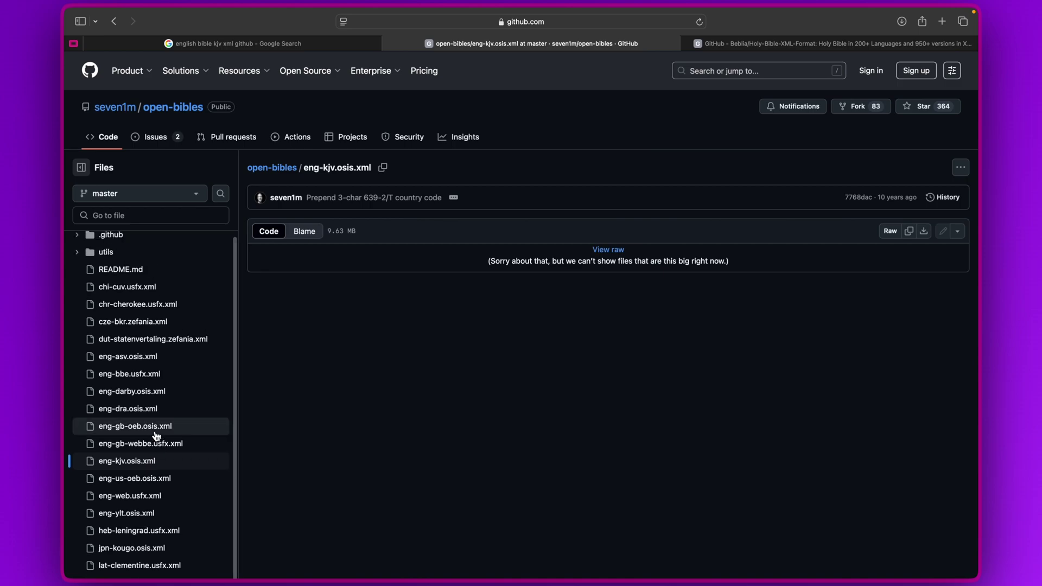
scroll(155, 437, down, 1)
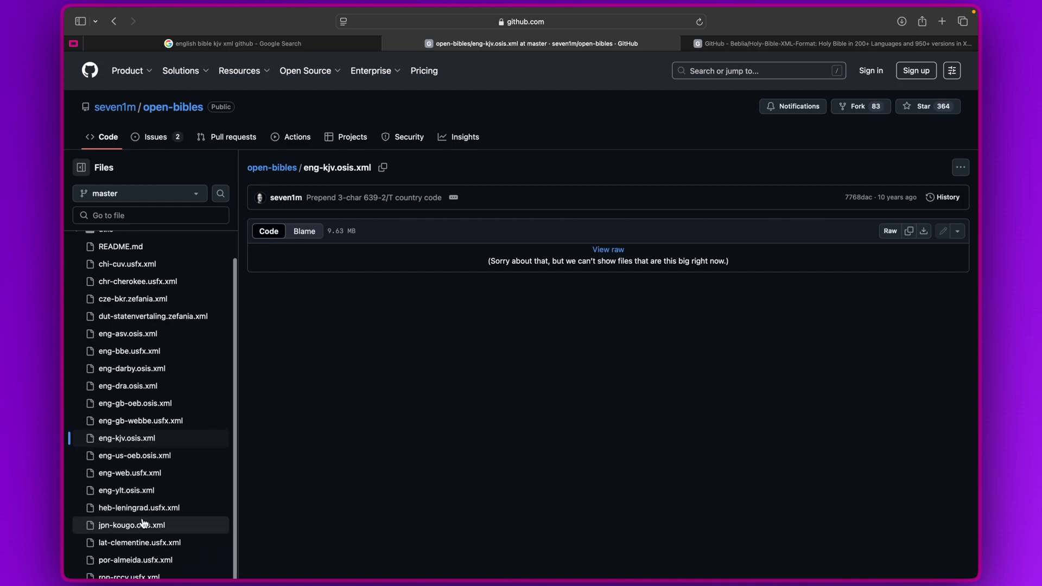
scroll(159, 507, down, 3)
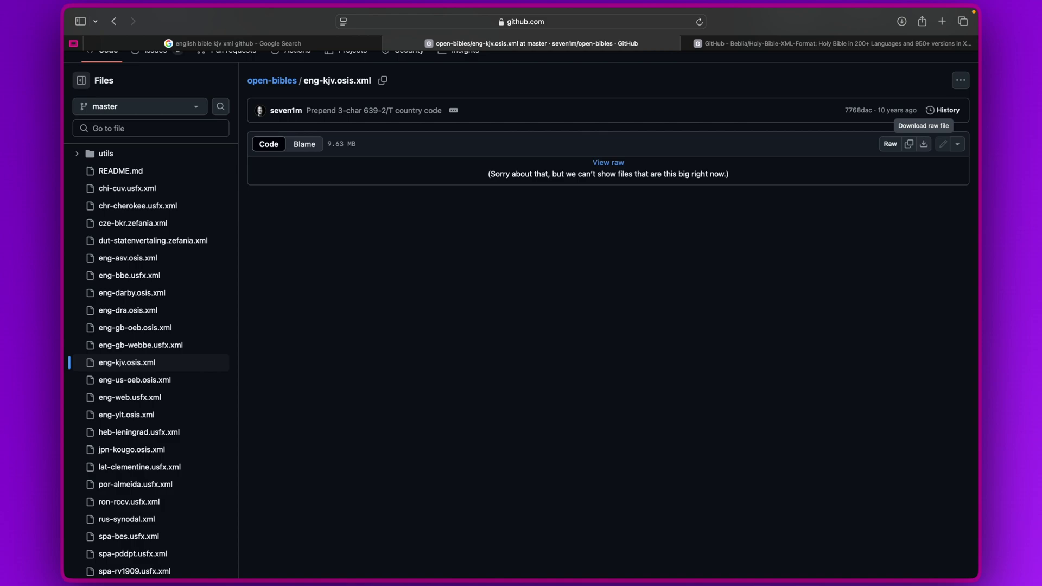
click(924, 145)
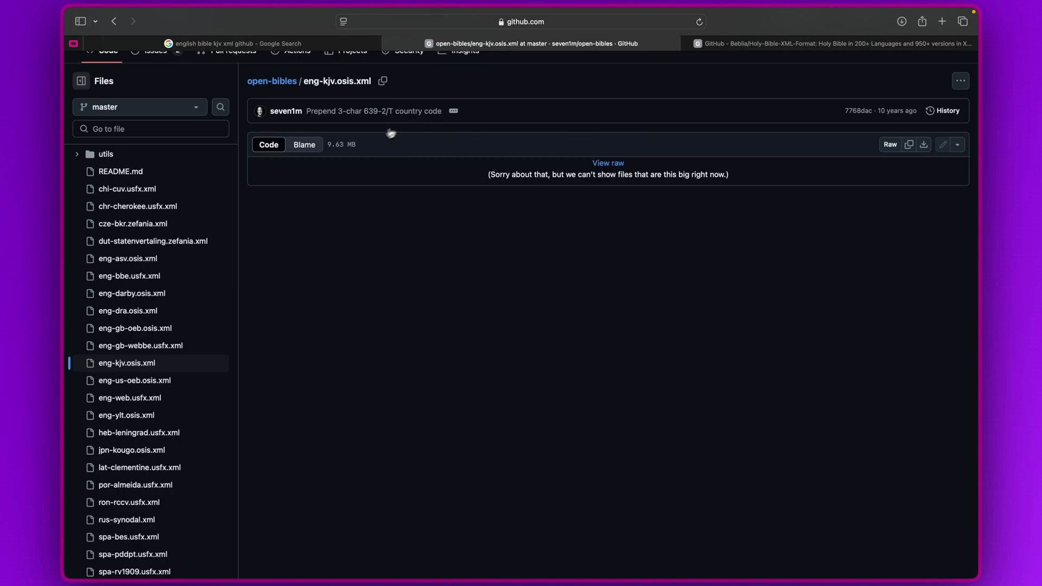
scroll(391, 142, up, 3)
Step: Filter the open-bibles files for 'AMP' and confirm no Amplified Bible file exists
click(133, 217)
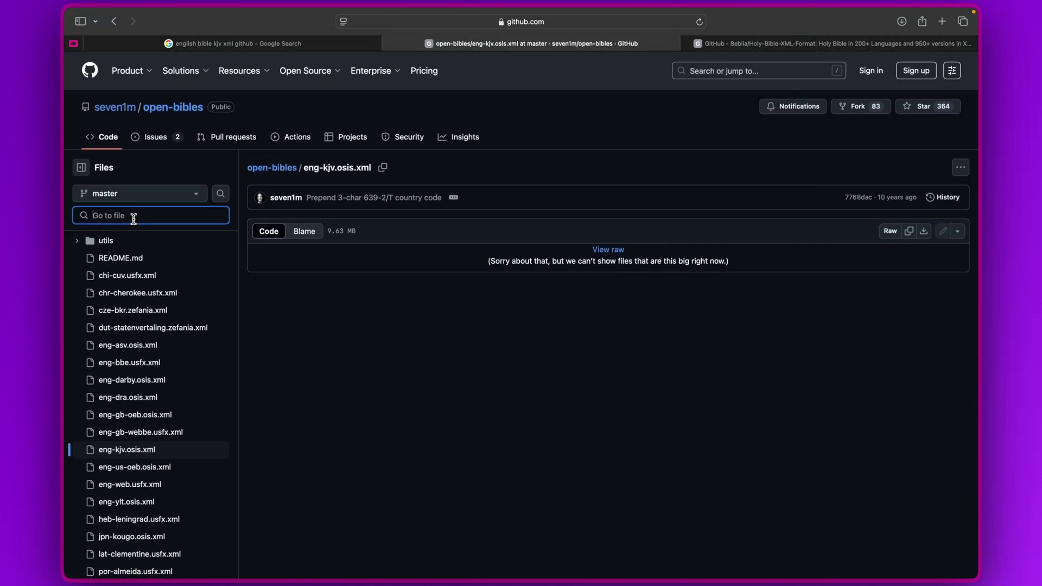
text(rs)
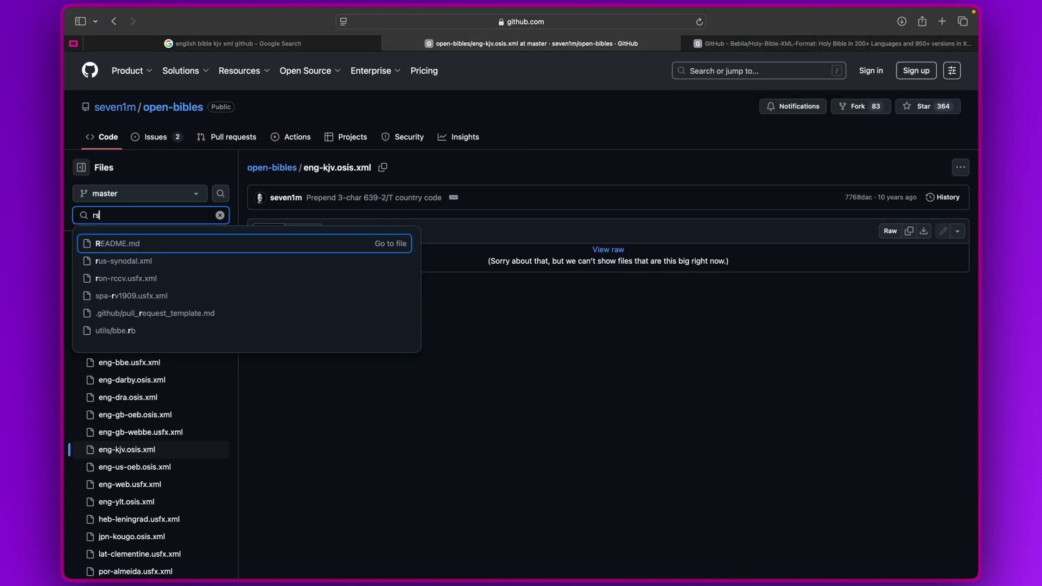
key(BackSpace)
key(BackSpace)
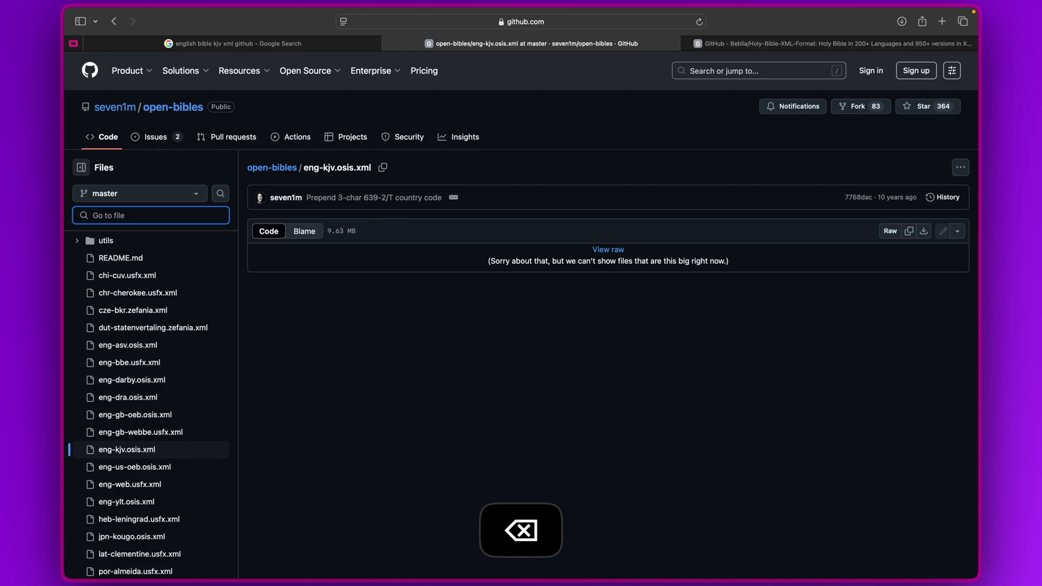
key(Caps_Lock)
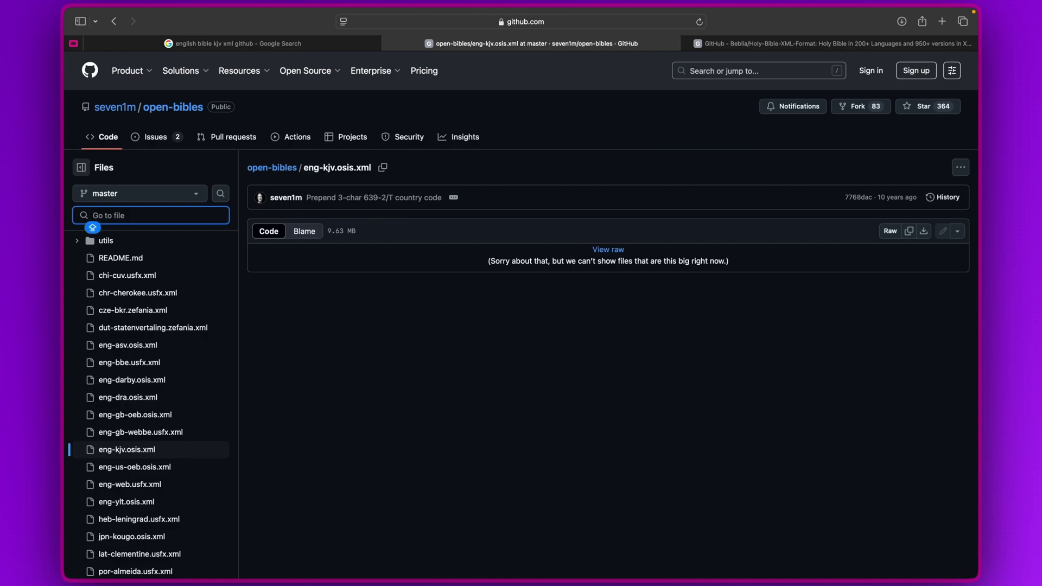
text(AMPL)
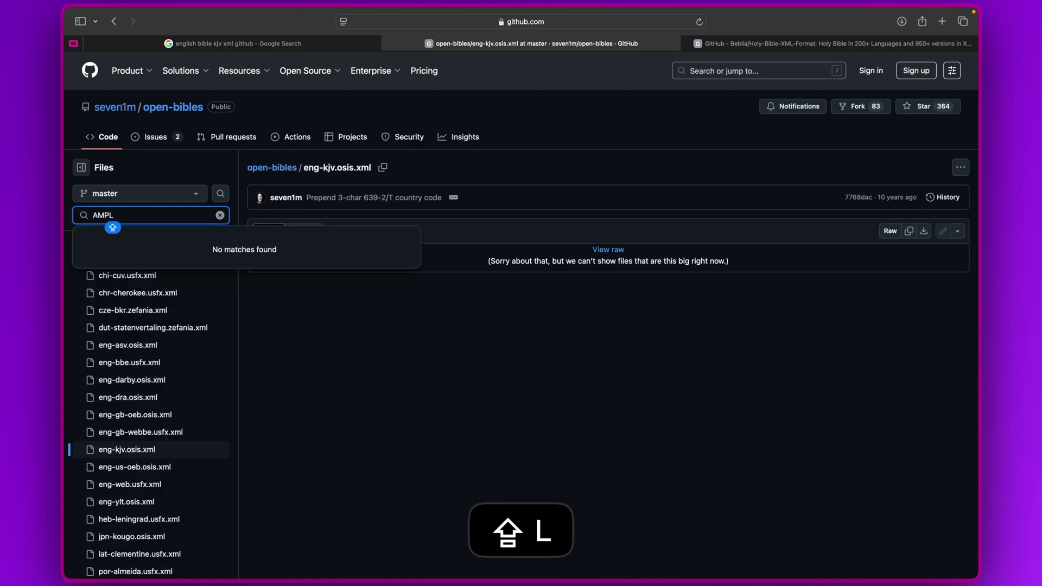
key(BackSpace)
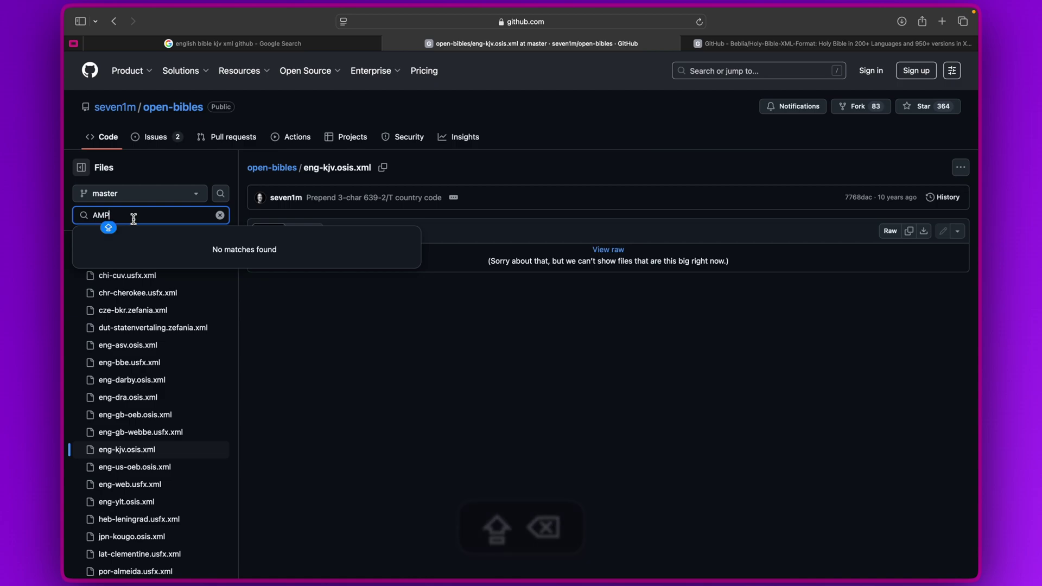
key(super+a)
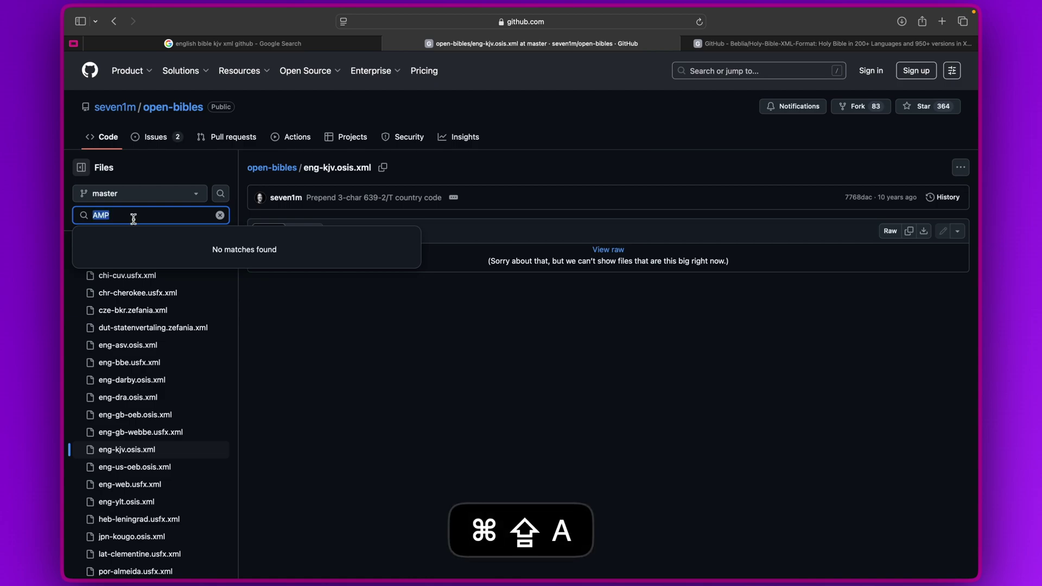
click(525, 22)
Step: Go to google.com and start a capitalised search for 'AMPLIFIED XML'
text(google)
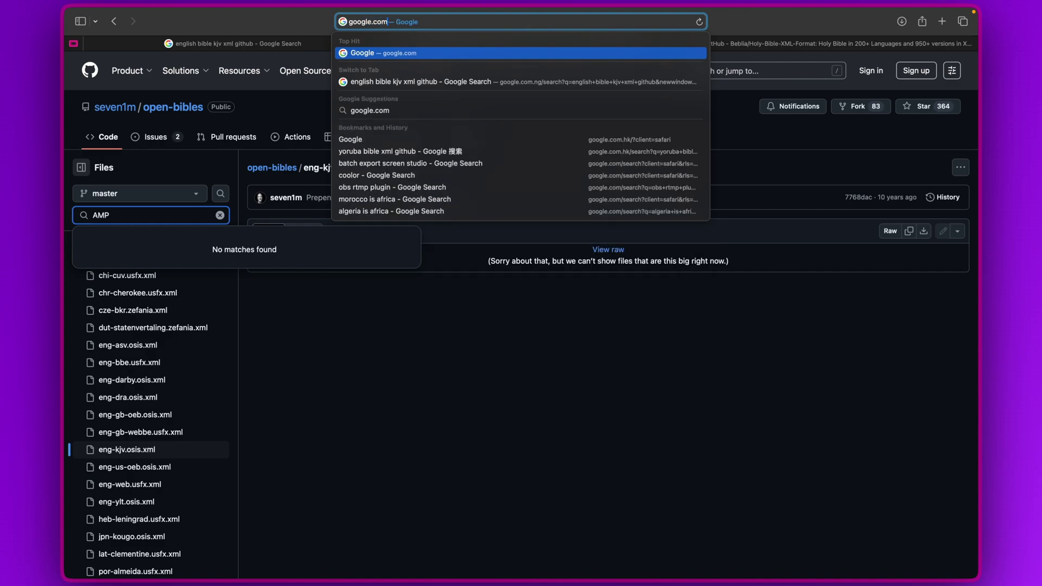
key(Return)
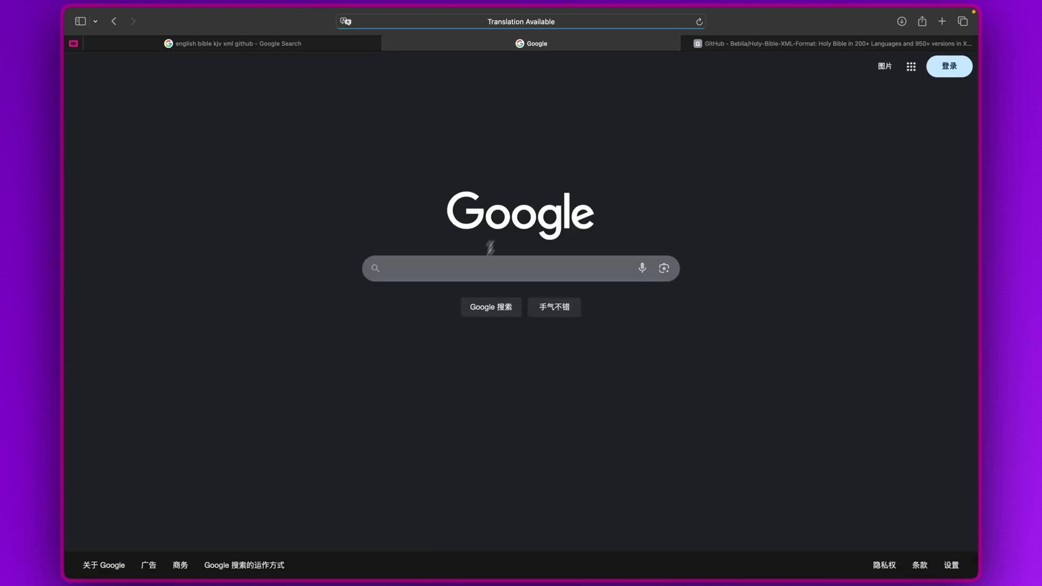
click(463, 266)
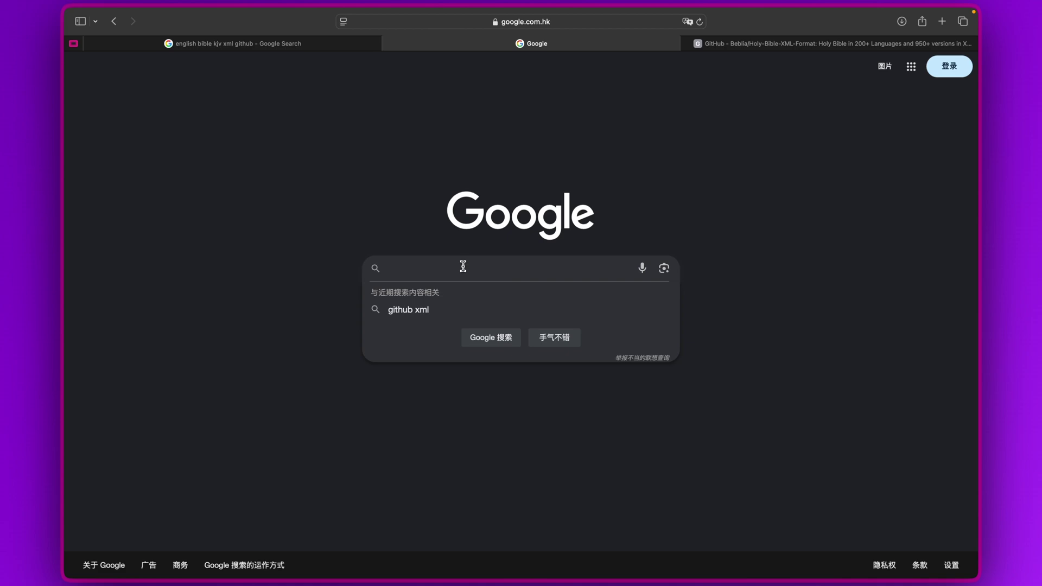
key(Caps_Lock)
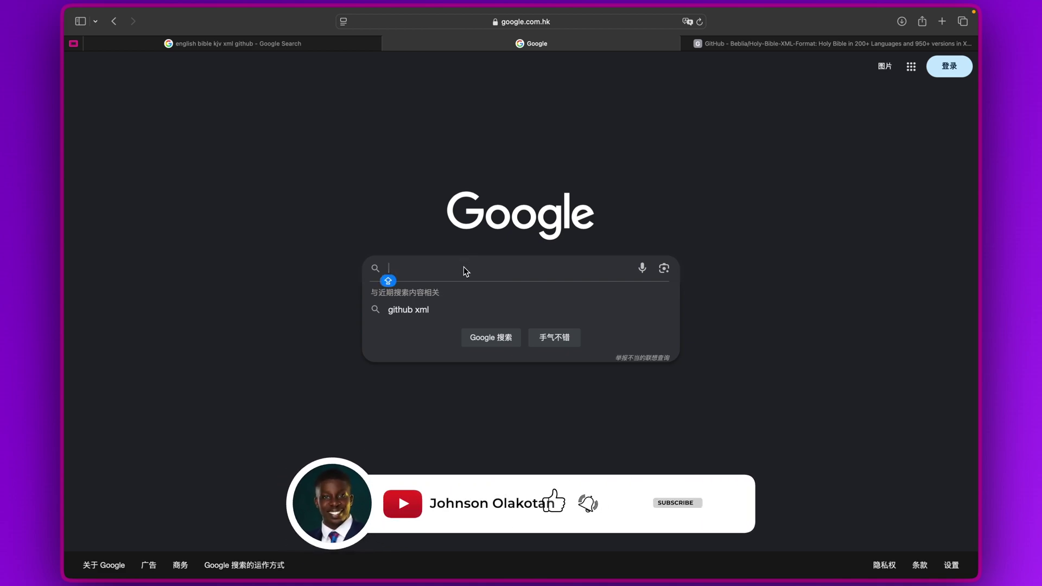
text(AM)
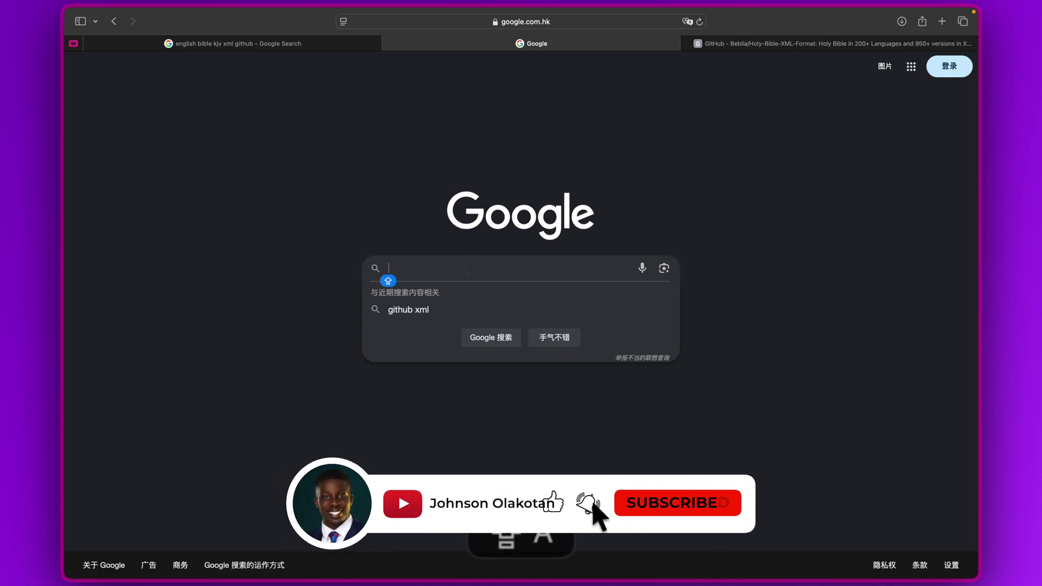
text(PLIF)
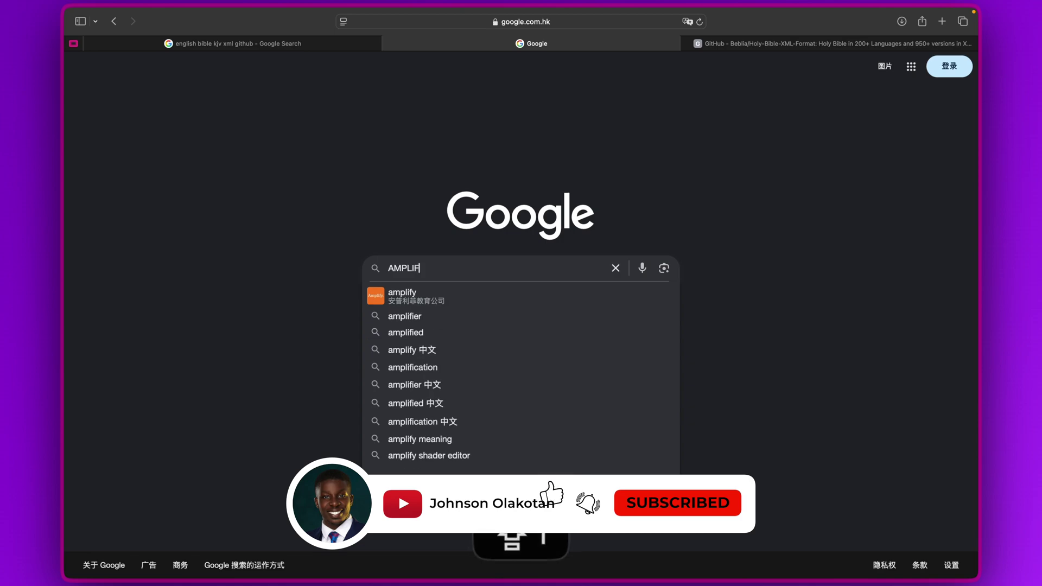
text(IED XML)
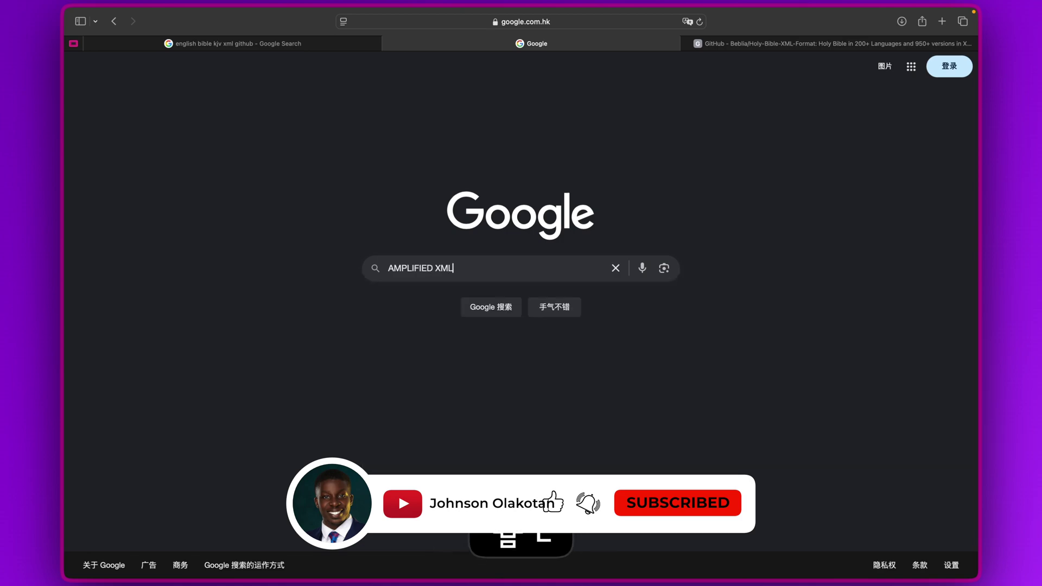
key(Caps_Lock)
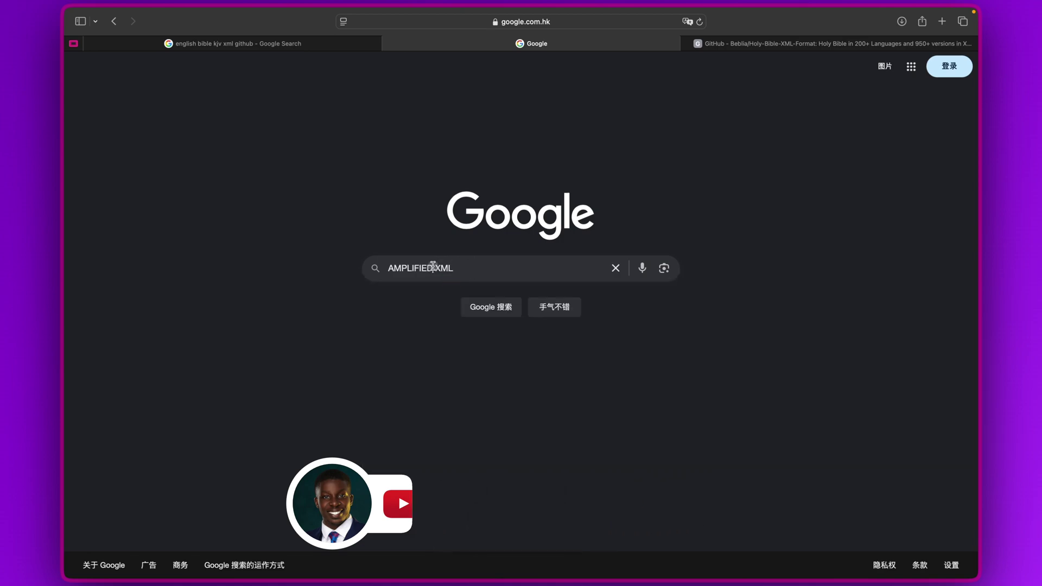
Step: Complete the query to 'AMPLIFIED BIBLE XML GITHUB' and run the search
click(432, 266)
key(Right)
text(BIBL)
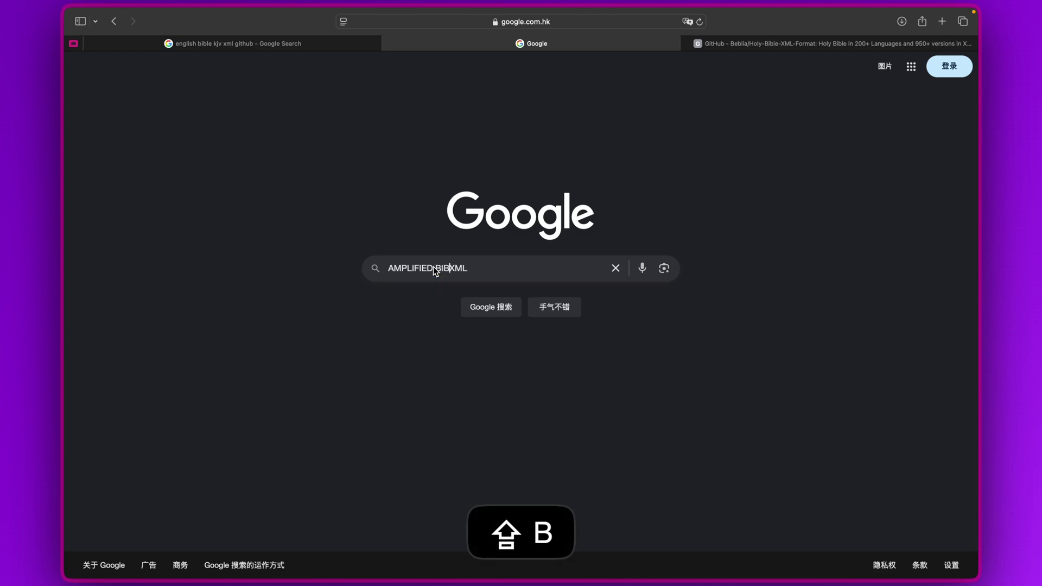
text(E)
click(500, 267)
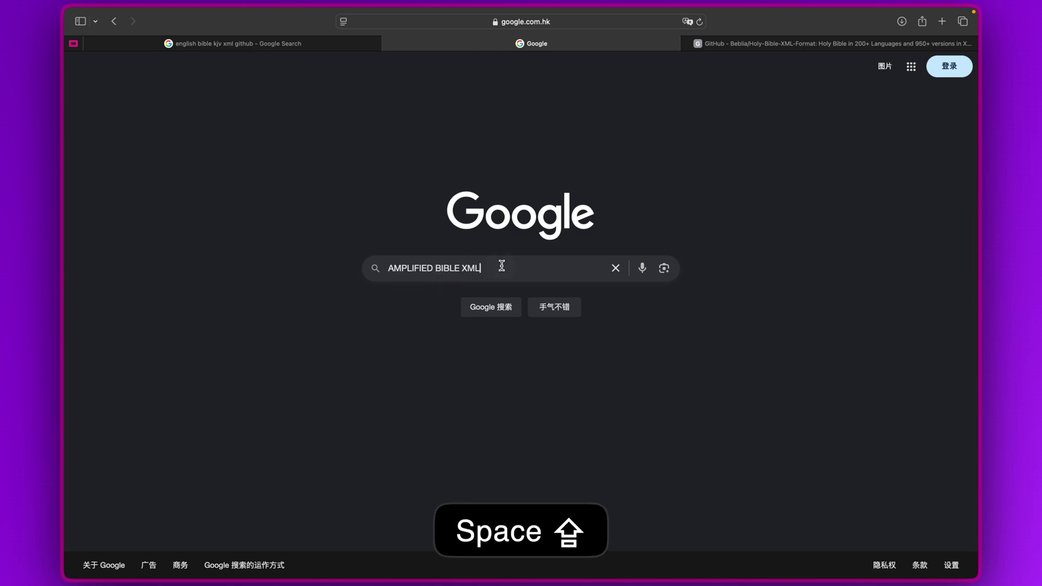
text(GITHUB)
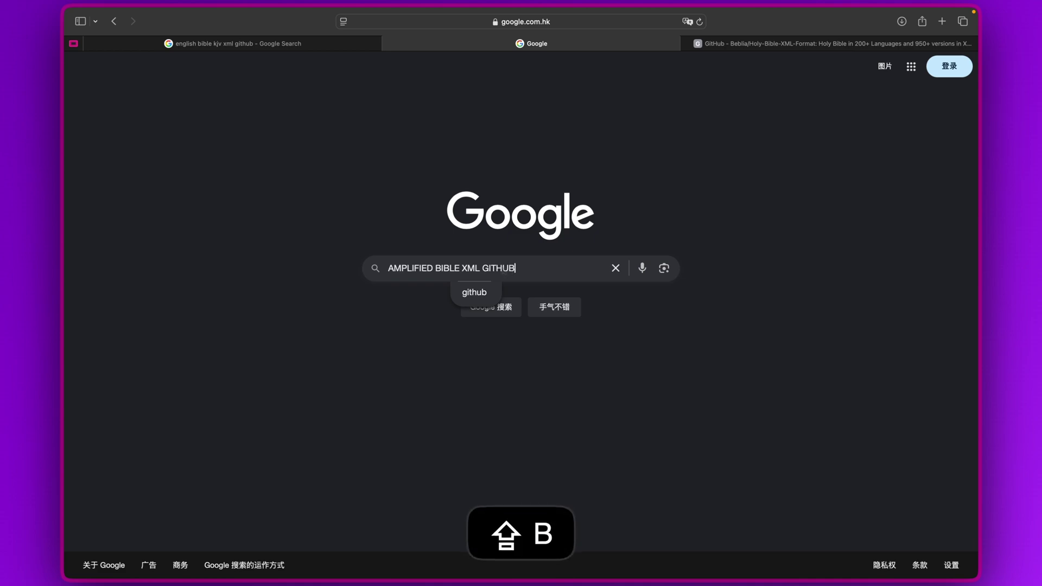
key(shift+Return)
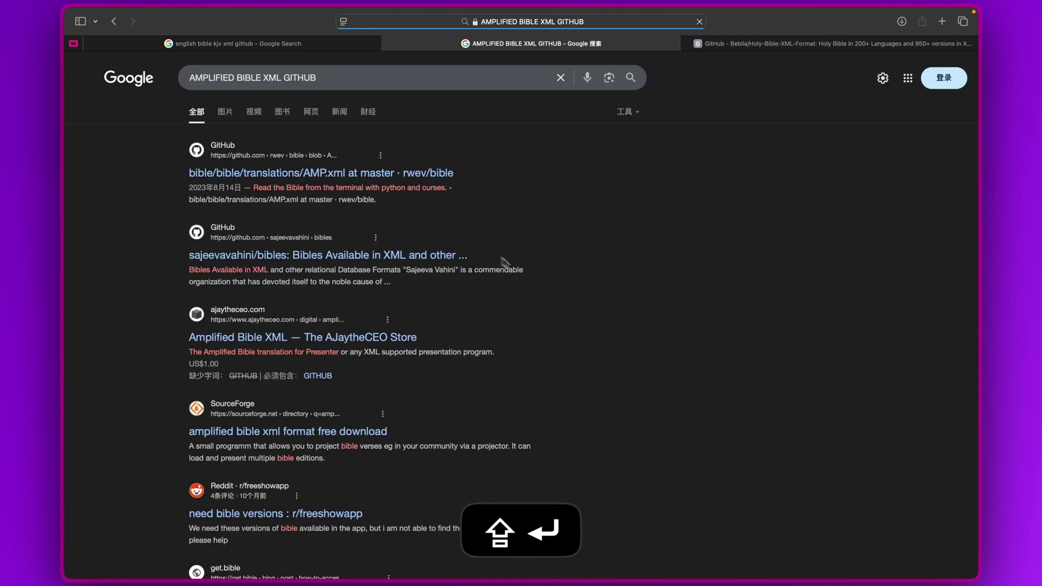
Step: Download the raw AMP.xml and NKJV.xml files from rwev/bible, then return to FreeShow
click(340, 178)
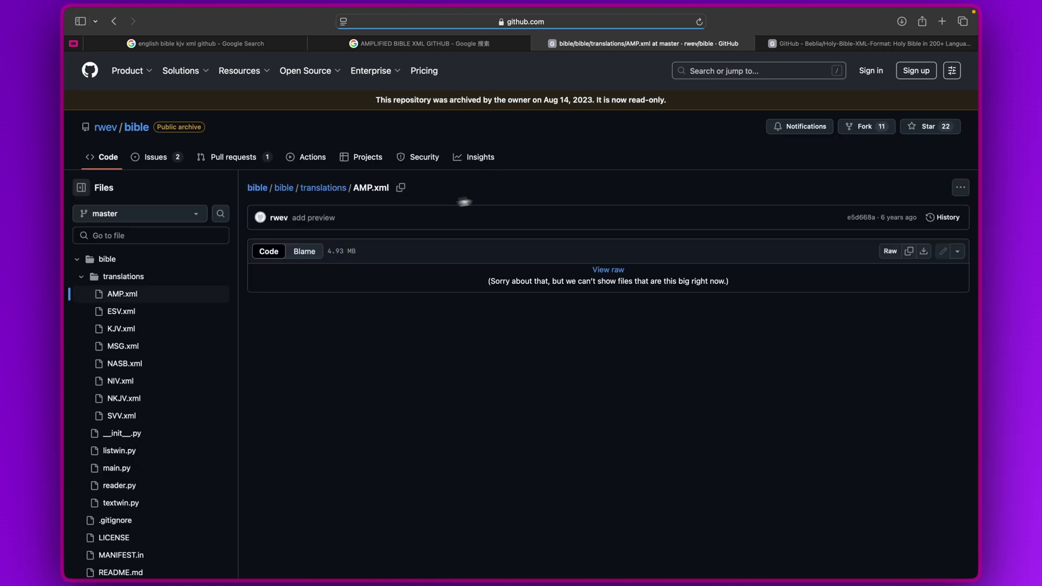
click(924, 251)
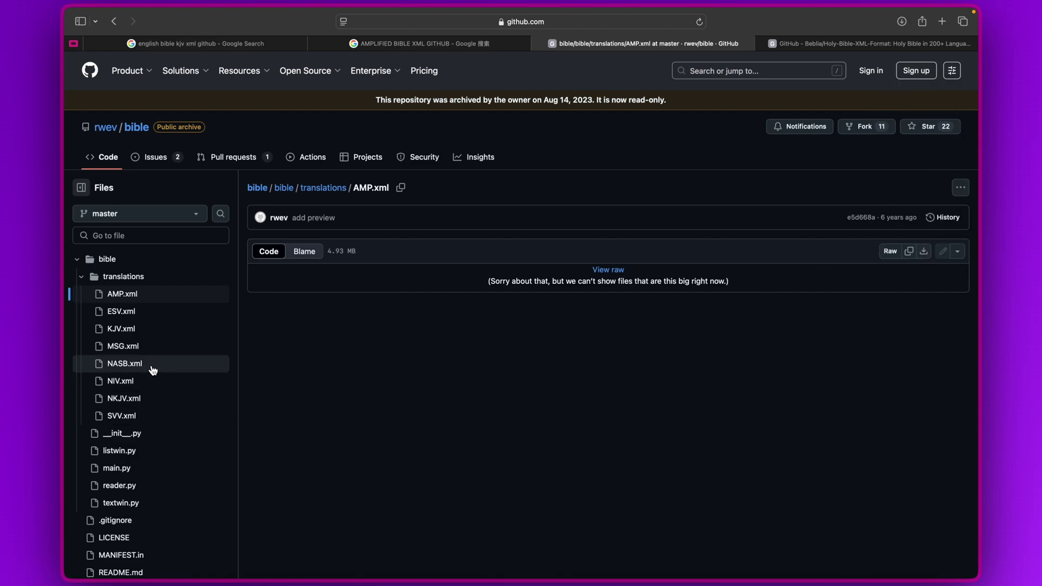
click(138, 318)
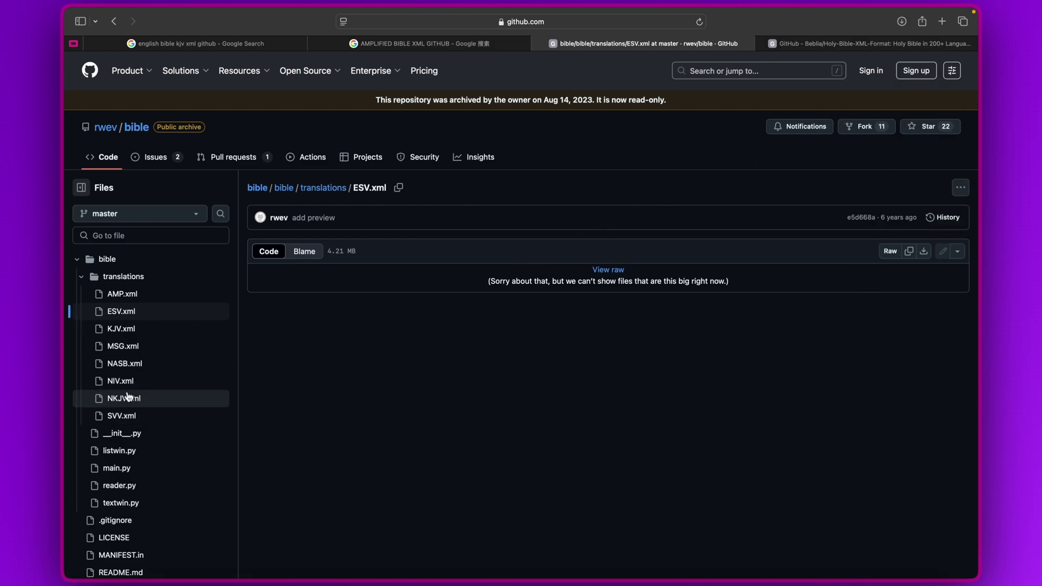
scroll(138, 369, down, 3)
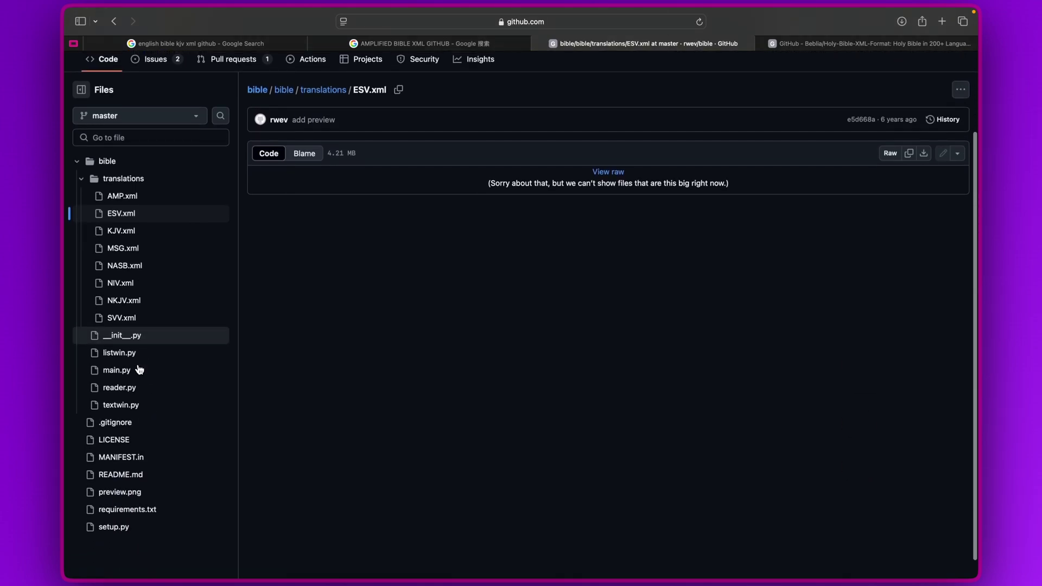
click(131, 299)
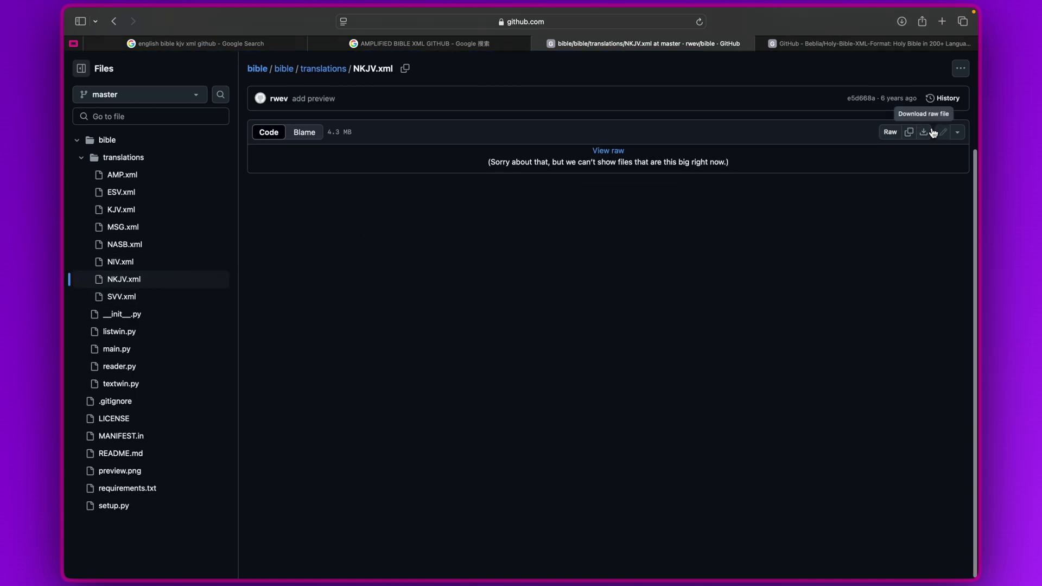
click(933, 133)
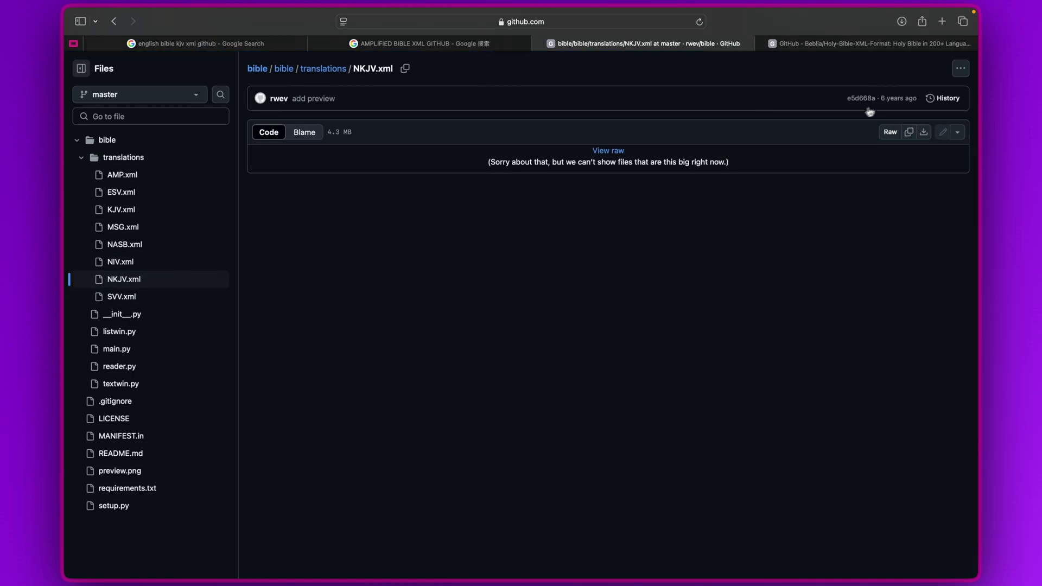
mouse_move(886, 102)
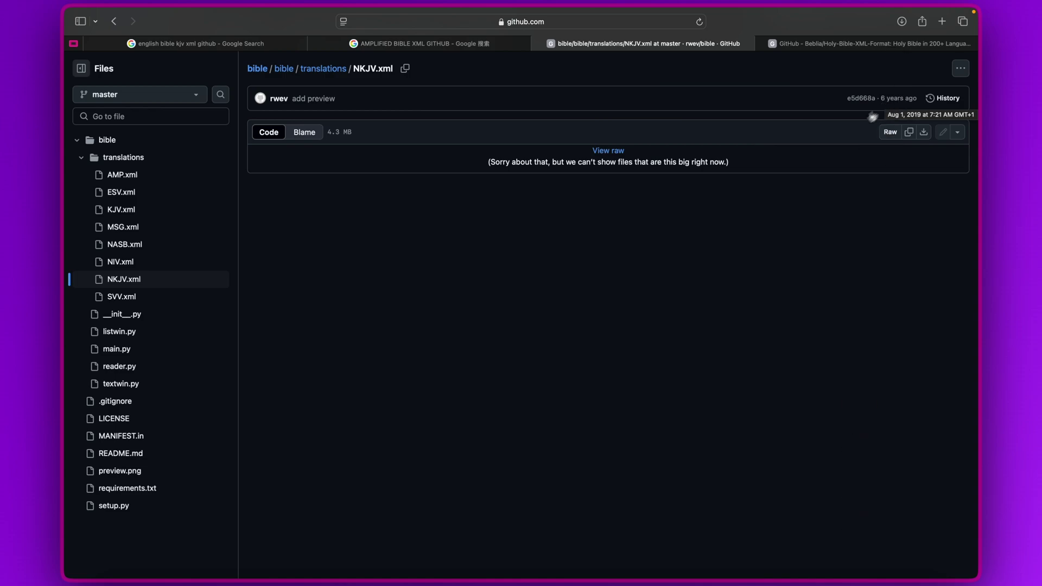
key(ctrl+Left)
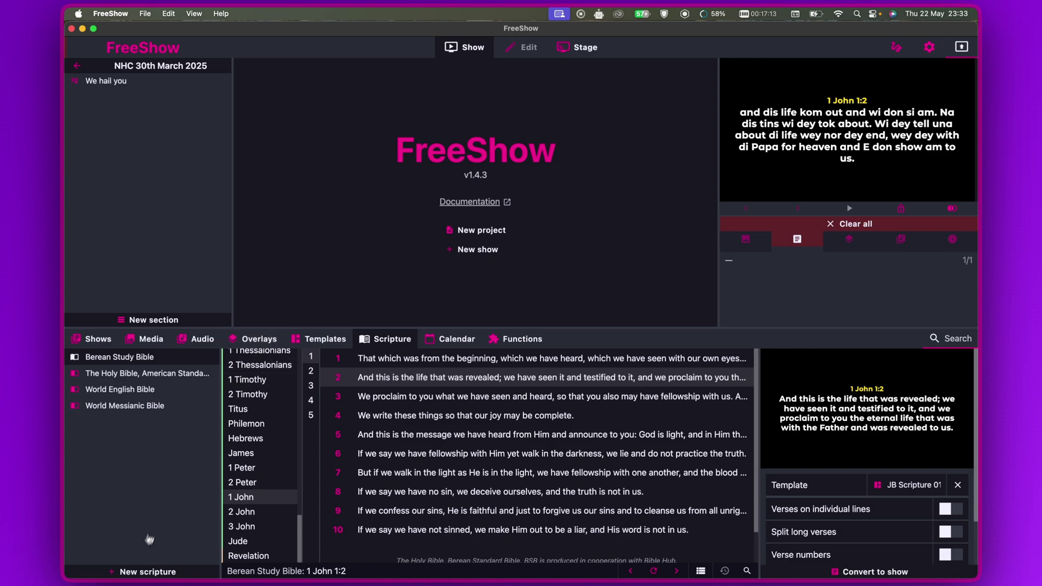
Step: Import all nine XML Bibles from English_BibleVersions, including Amplified, ESV, KJV, NIV and NKJV, as local scripture
click(148, 573)
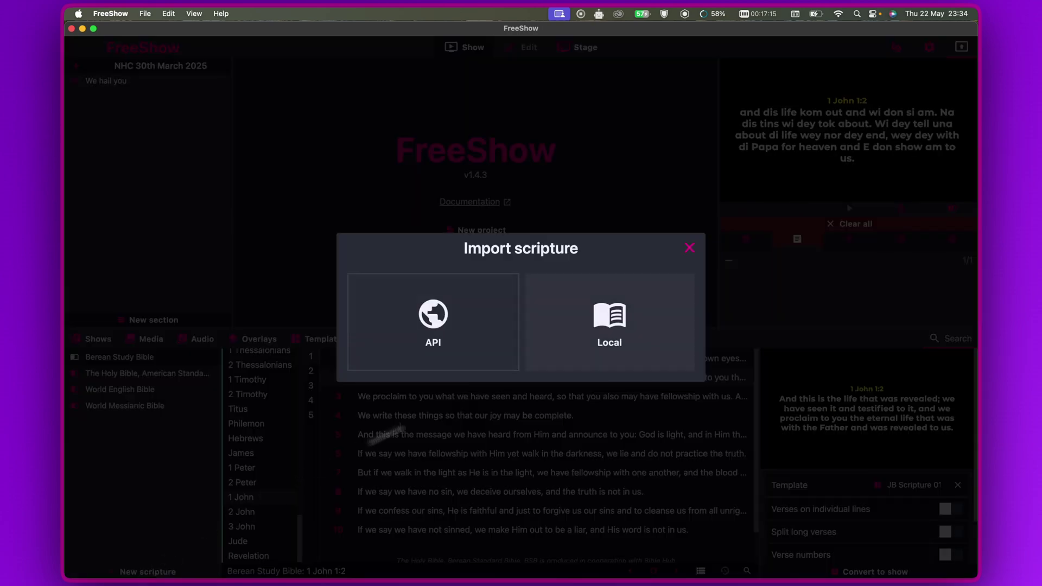
click(629, 340)
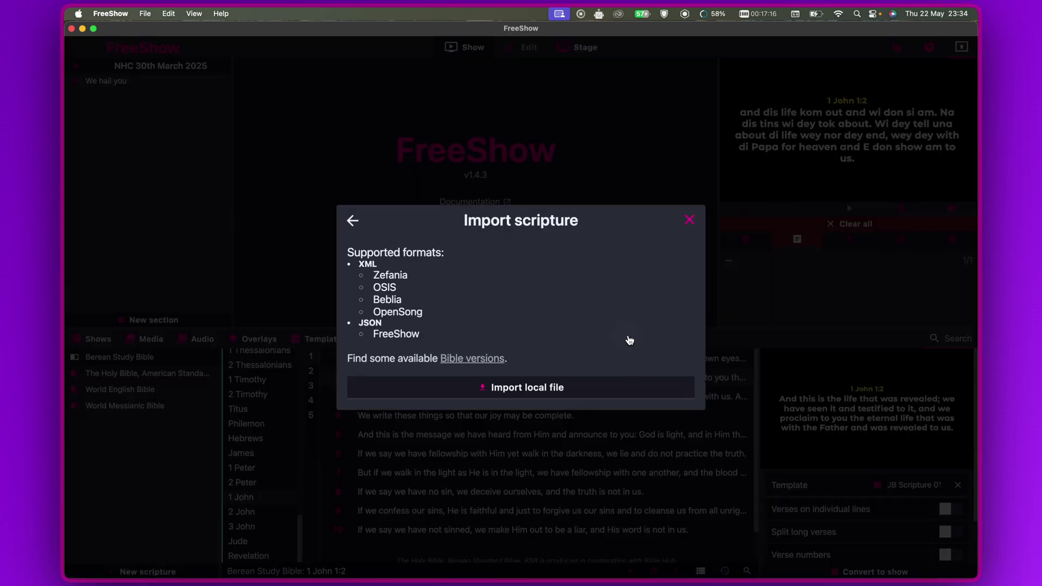
click(538, 390)
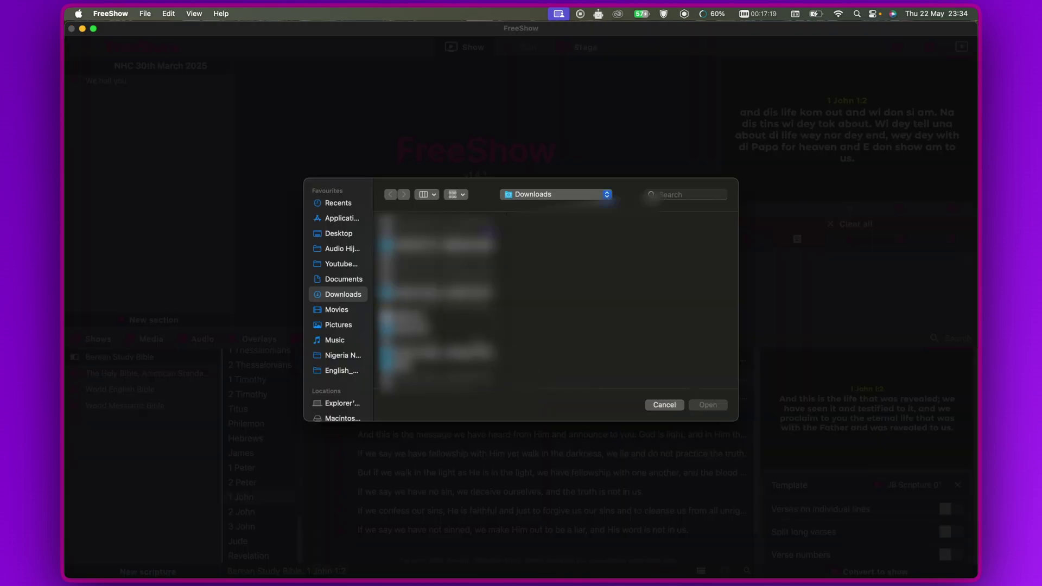
click(348, 371)
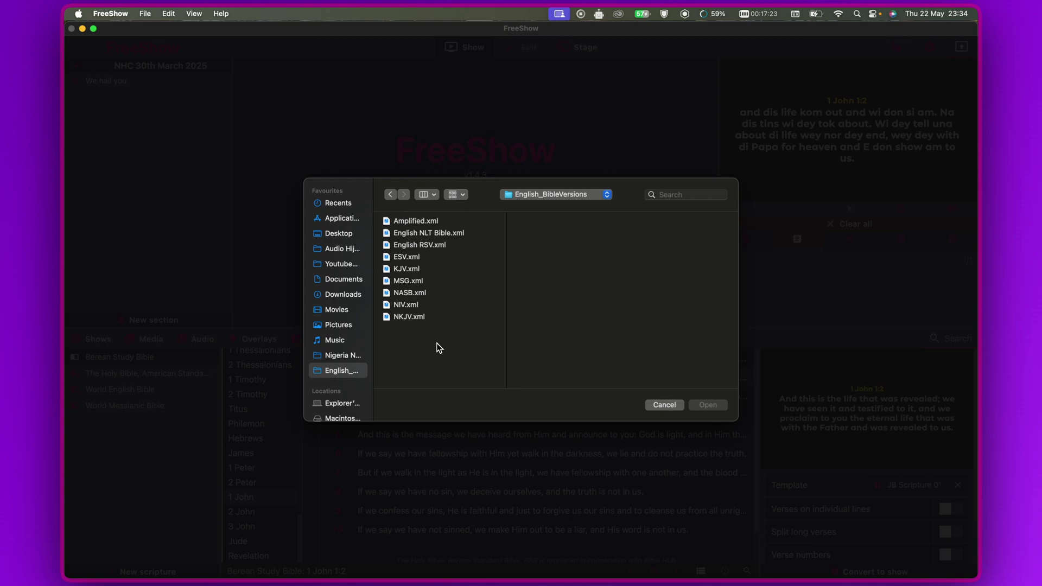
drag(446, 347, 441, 222)
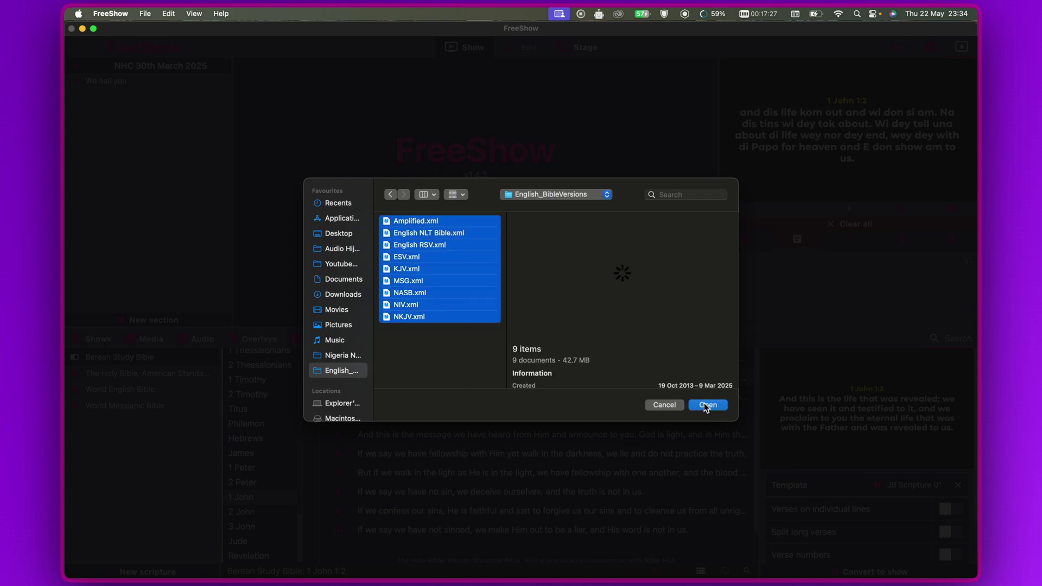
click(706, 405)
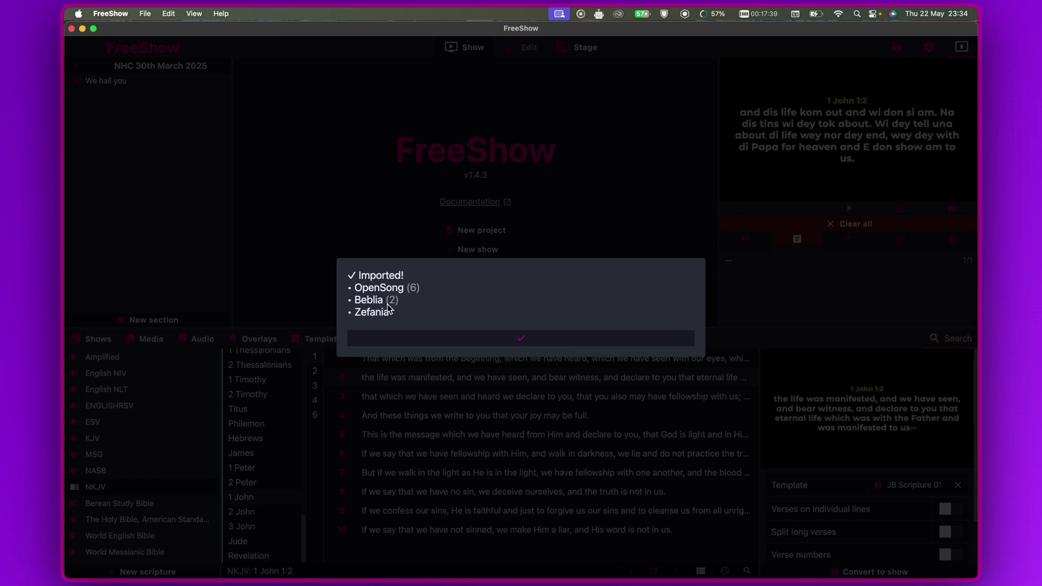
Step: Dismiss the import notice, browse ASV and NKJV in James, then project James 1:2 from MSG
click(537, 345)
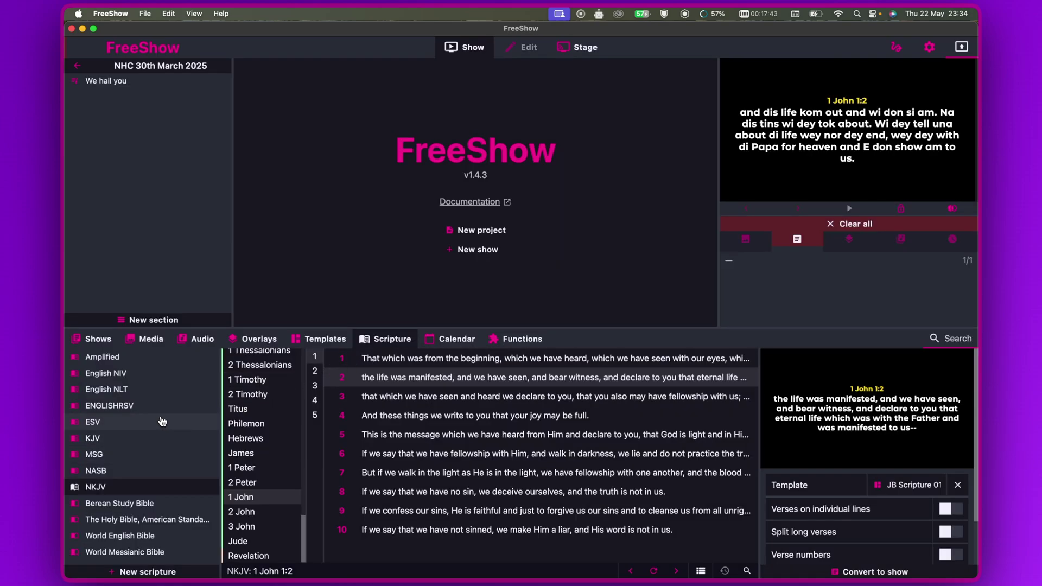
click(139, 520)
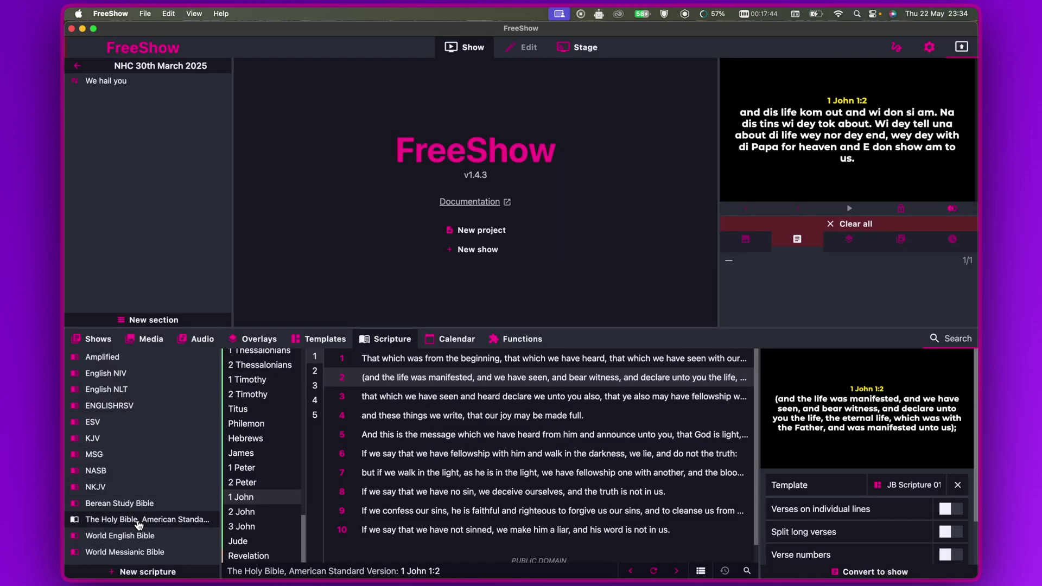
click(151, 487)
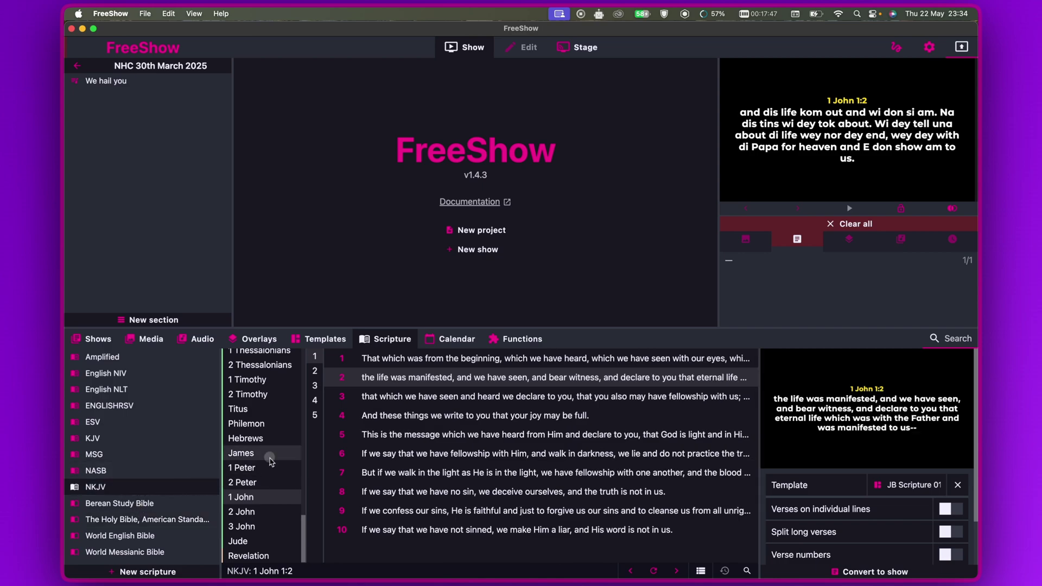
click(241, 453)
double_click(495, 416)
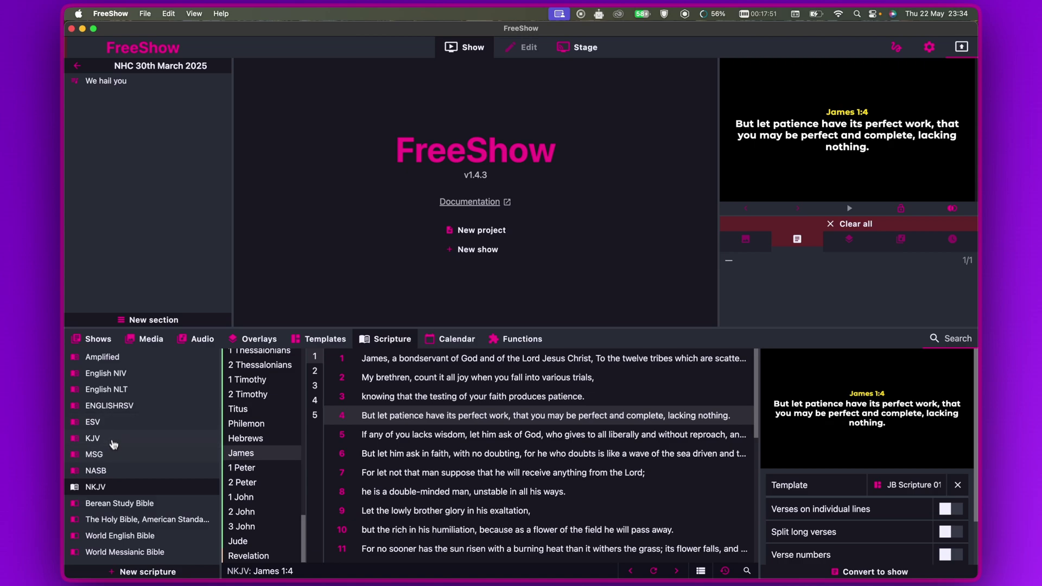
click(112, 456)
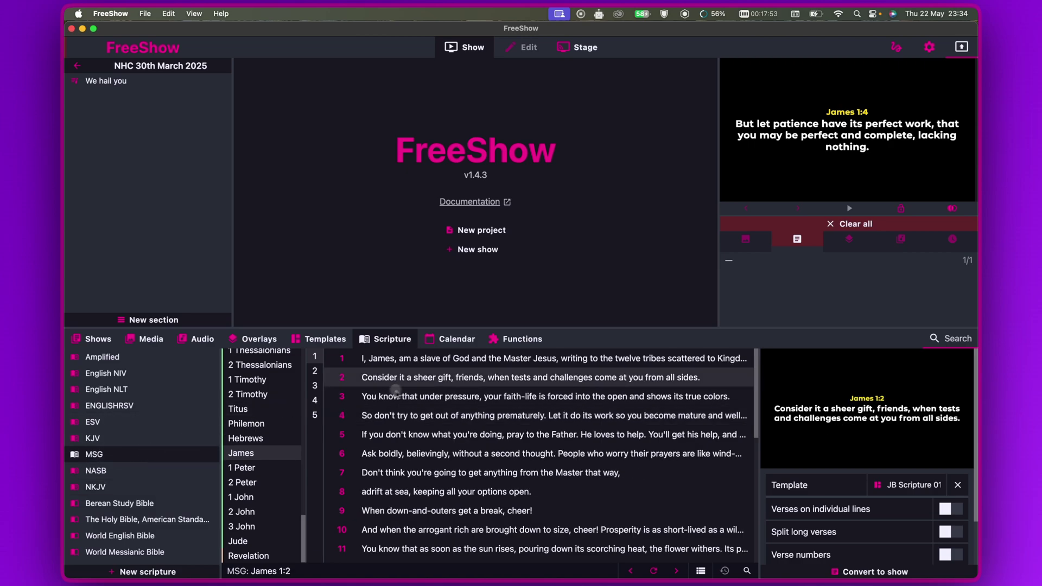
double_click(412, 380)
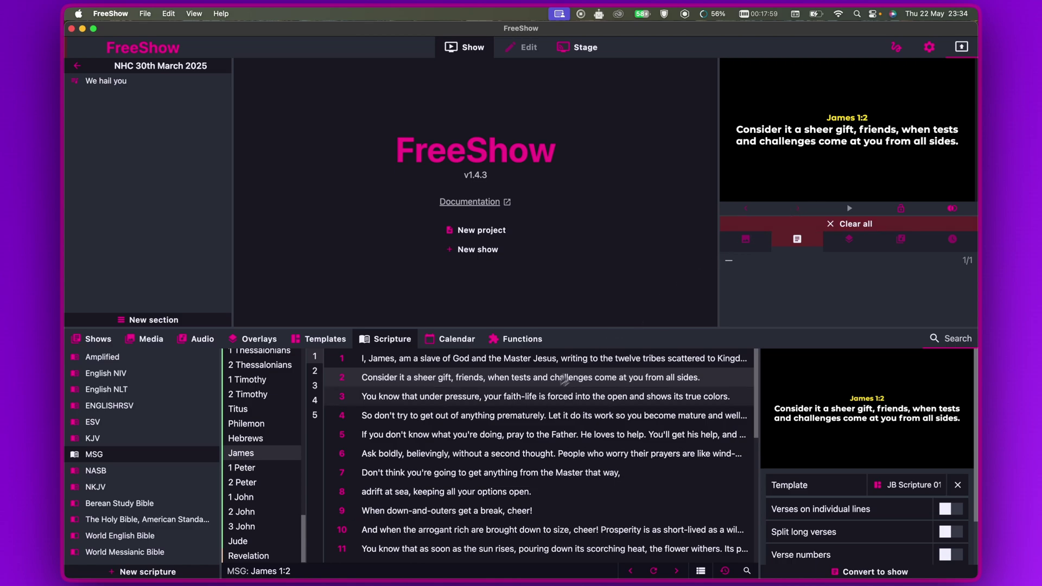
Step: Turn on Show version so 'MSG' appears beneath the reference, then display James 1:6
scroll(858, 525, down, 2)
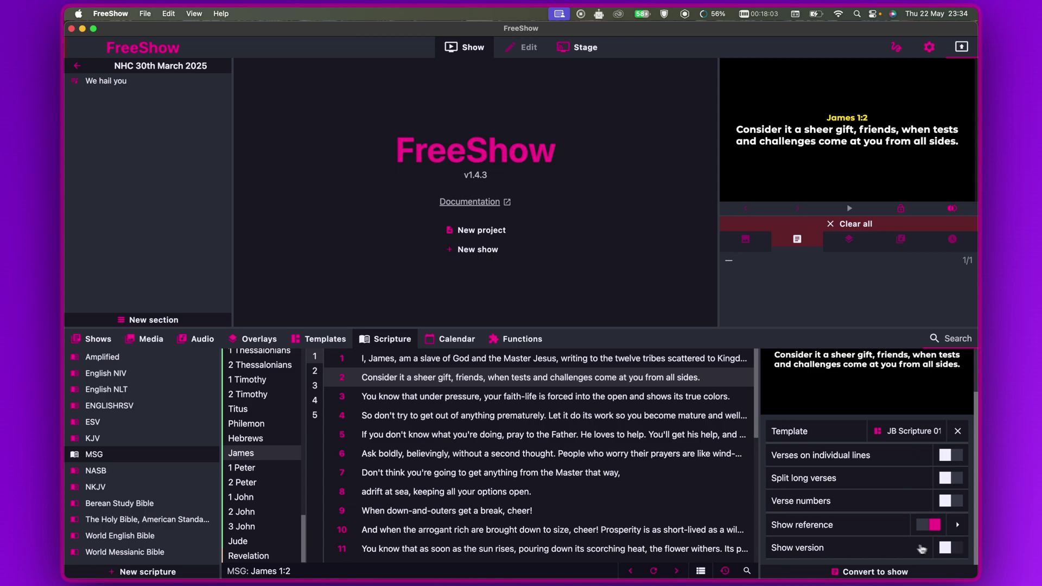
click(959, 550)
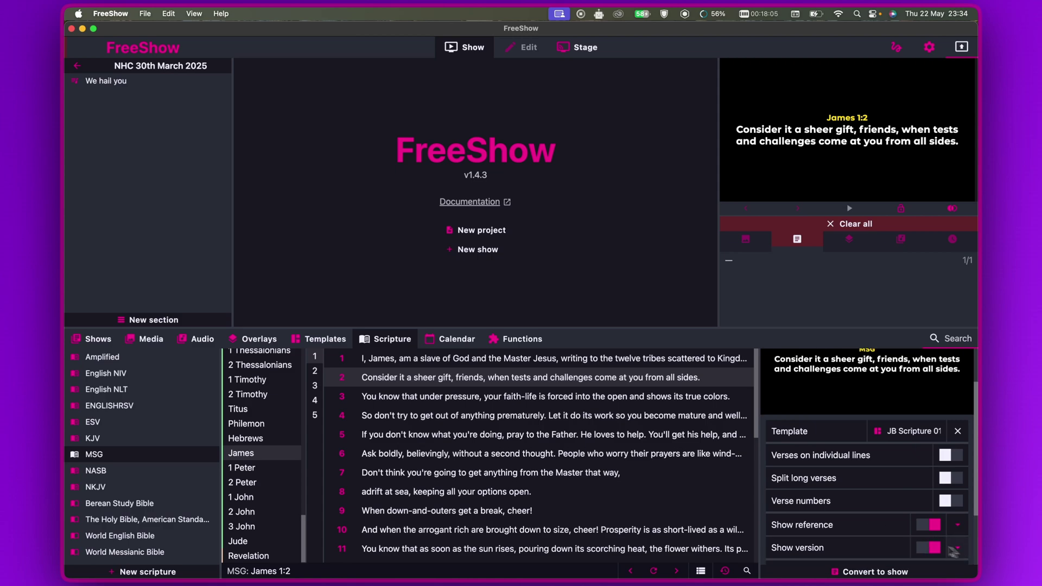
click(460, 453)
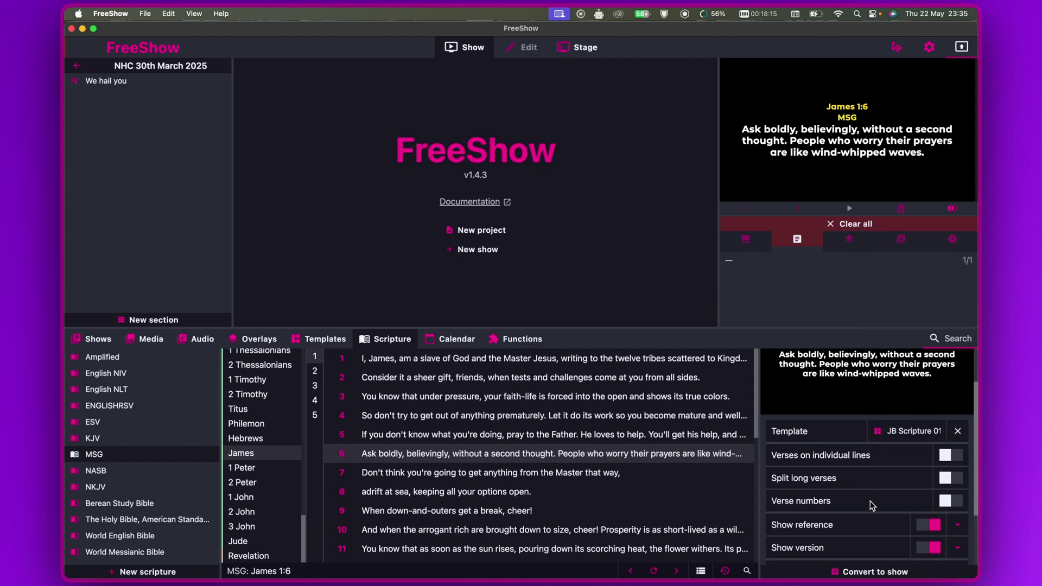
Step: Remove the line break between [reference] and [version], checking the label on James 1:3
scroll(872, 496, down, 2)
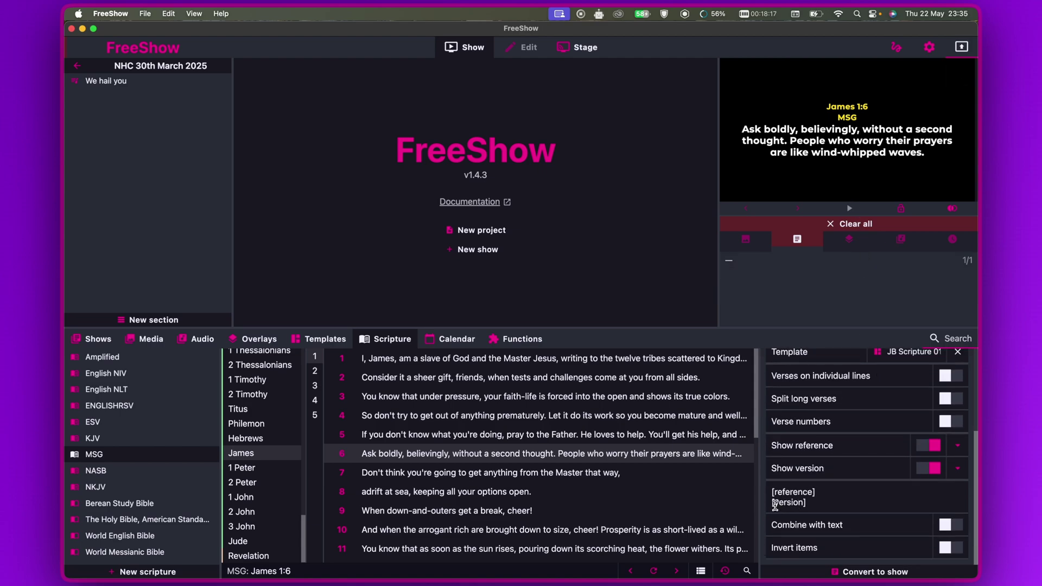
click(773, 505)
key(Left)
key(BackSpace)
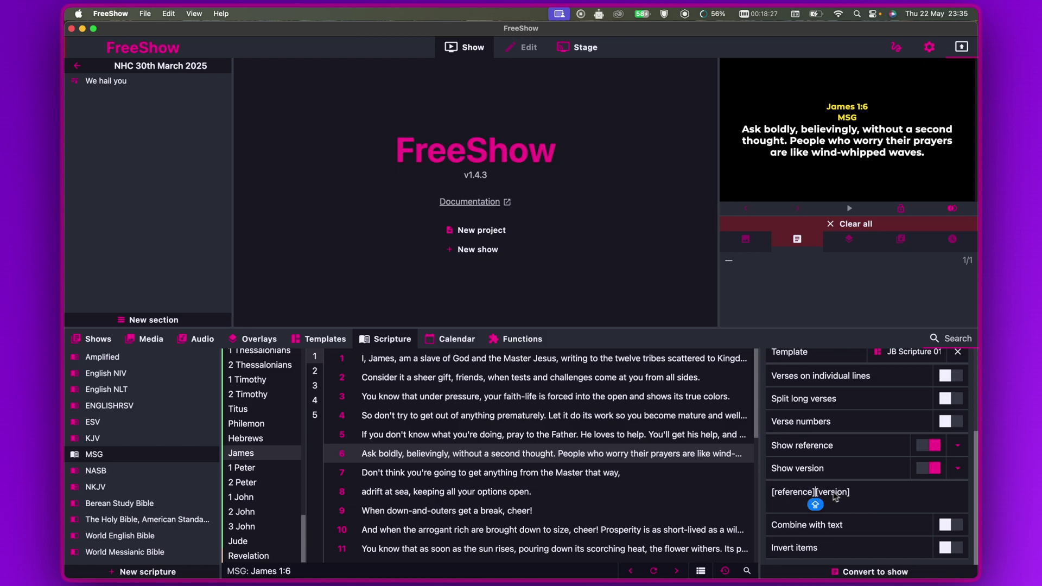
click(444, 399)
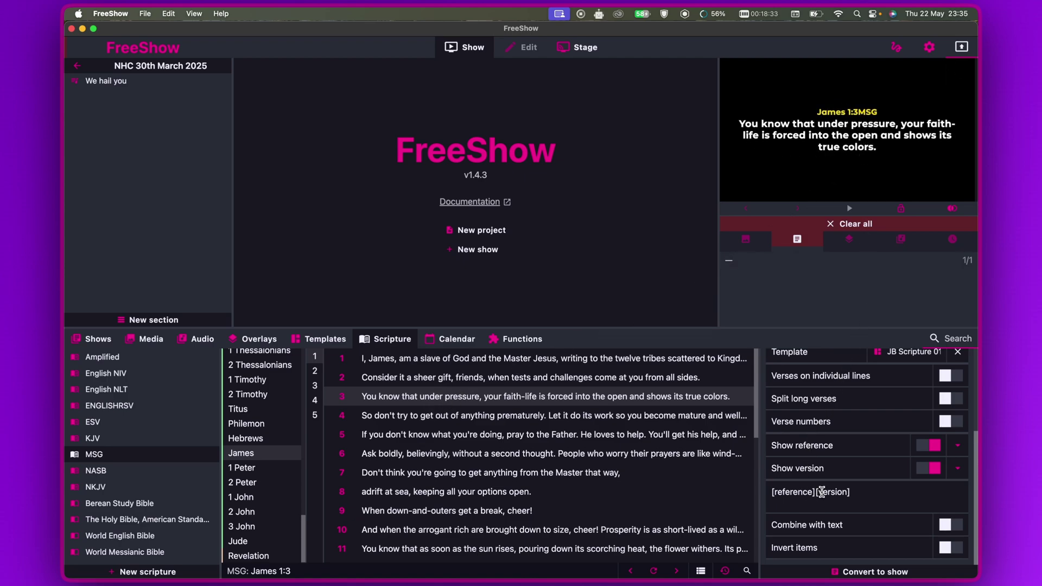
Step: Wrap [version] in parentheses to read [reference]([version]), showing 'James 1:5(MSG)'
click(817, 492)
text(()
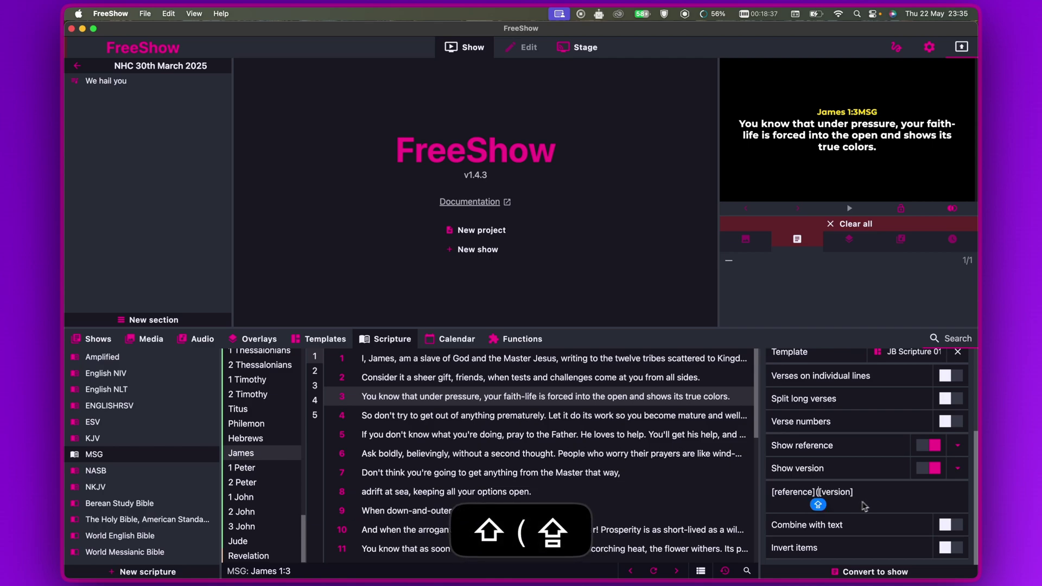
click(873, 495)
text())
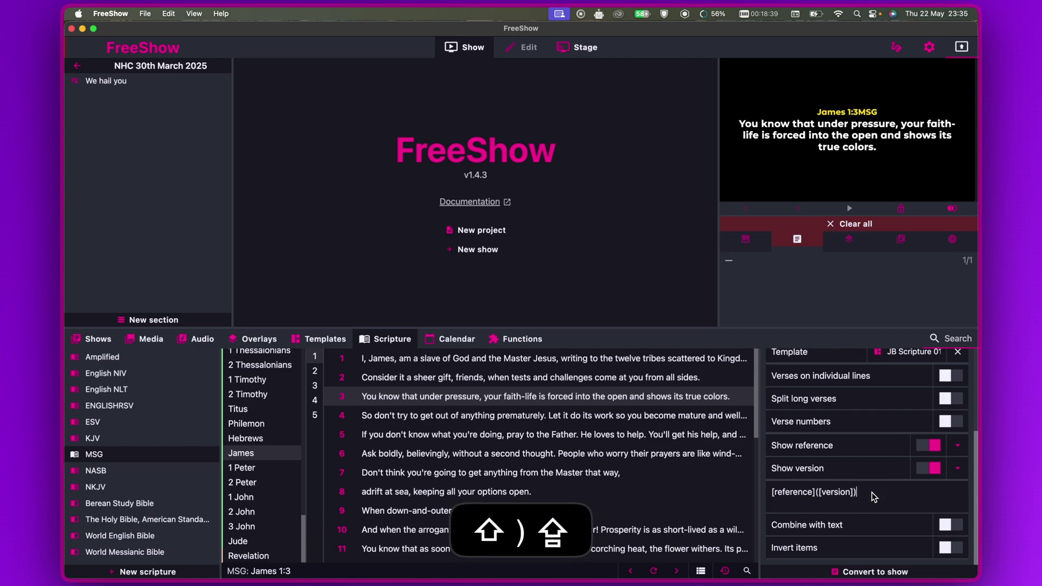
click(499, 441)
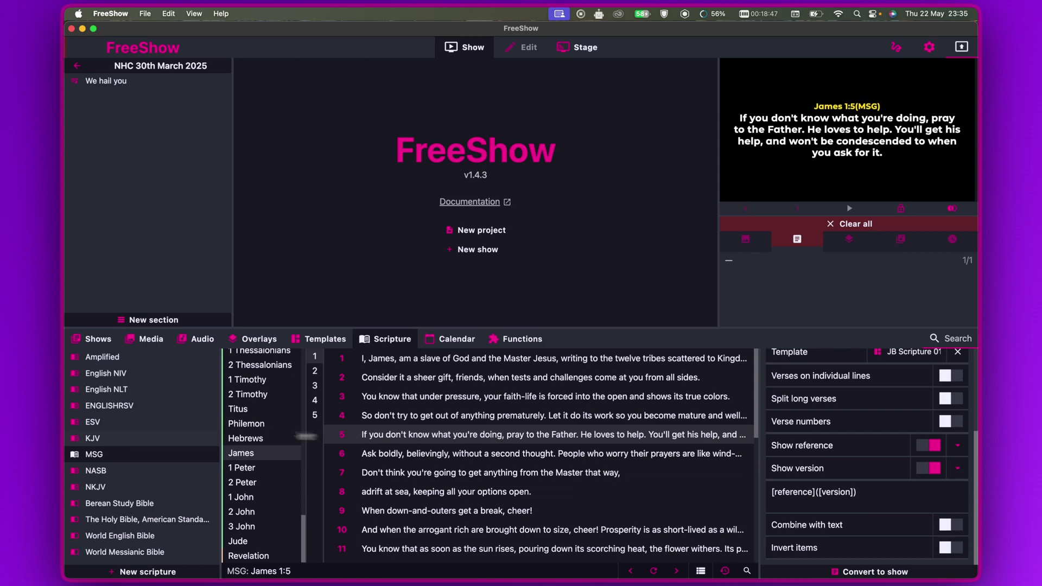
Step: Switch the scripture list to the English NLT translation while James 1:5 (MSG) stays on output
click(131, 390)
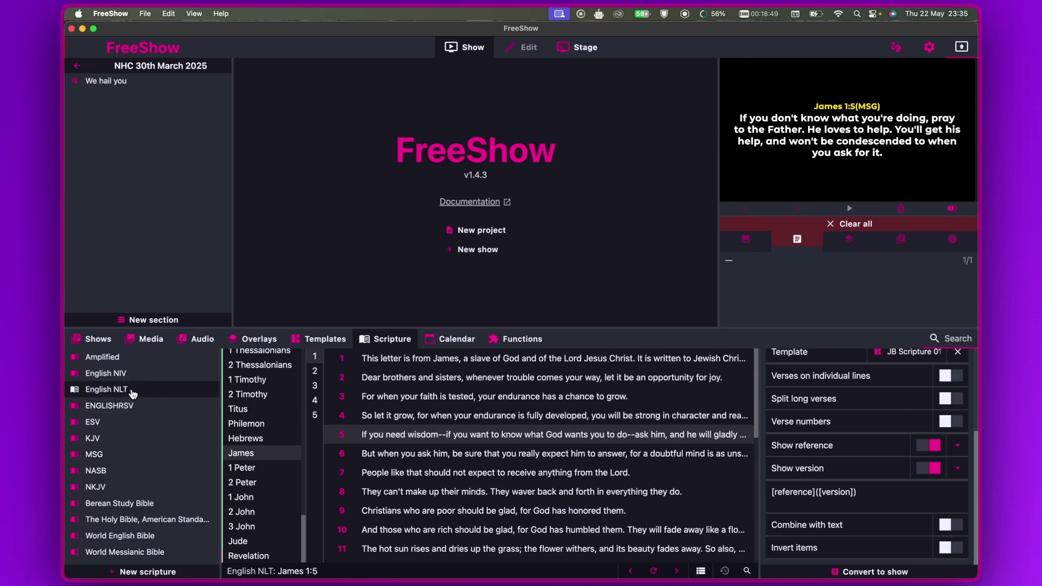